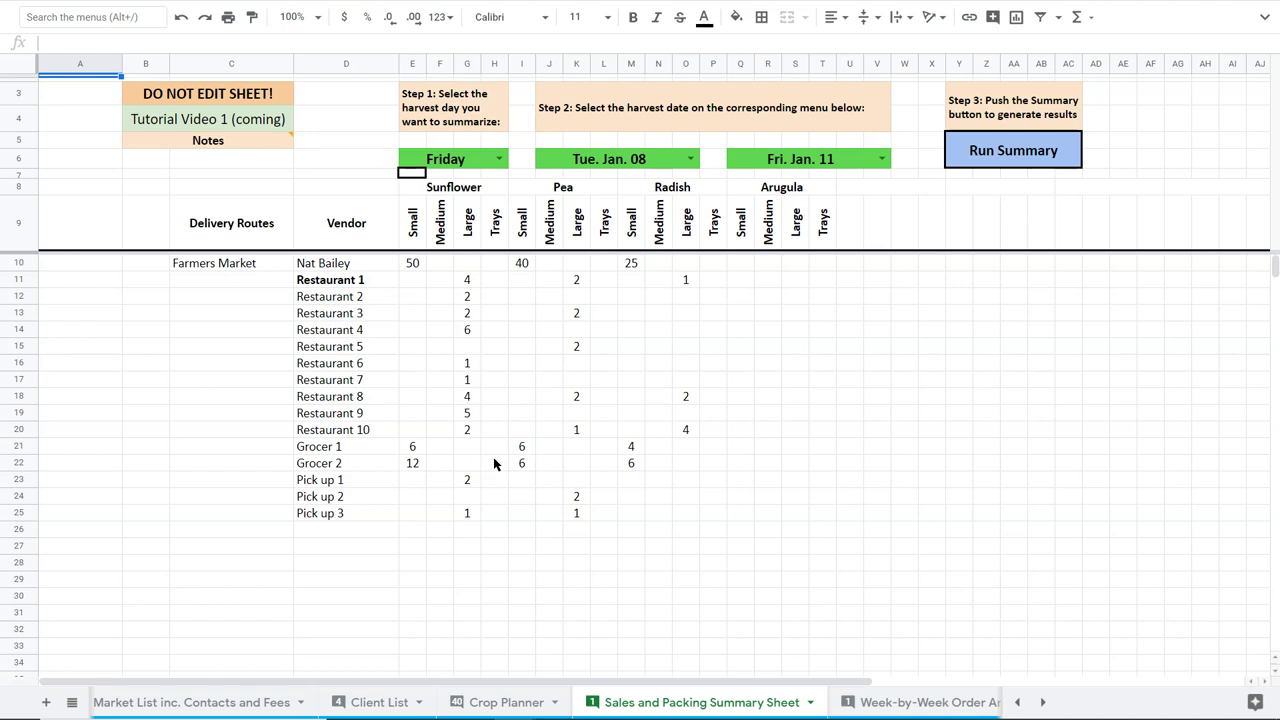
# Step: Set the E6 harvest day to Tuesday and run the summary (Sunflower Small 16, Large 18)
pyautogui.click(439, 241)
pyautogui.click(503, 160)
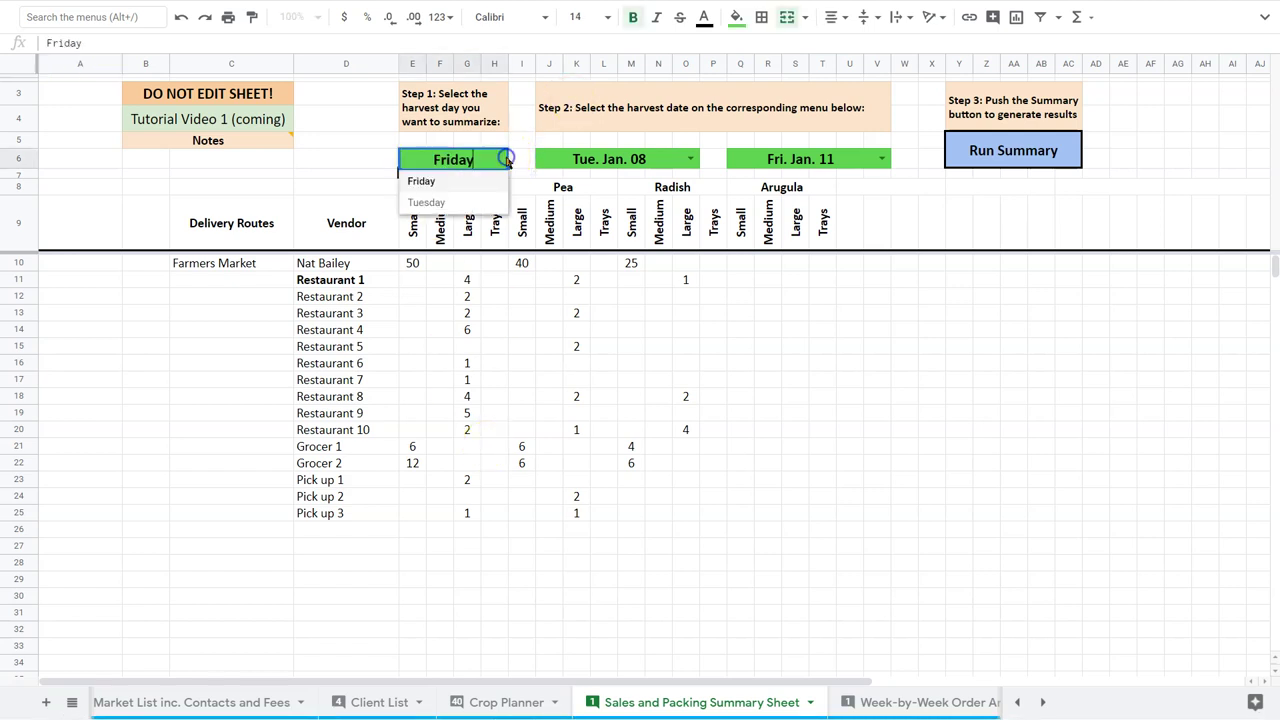
pyautogui.click(427, 203)
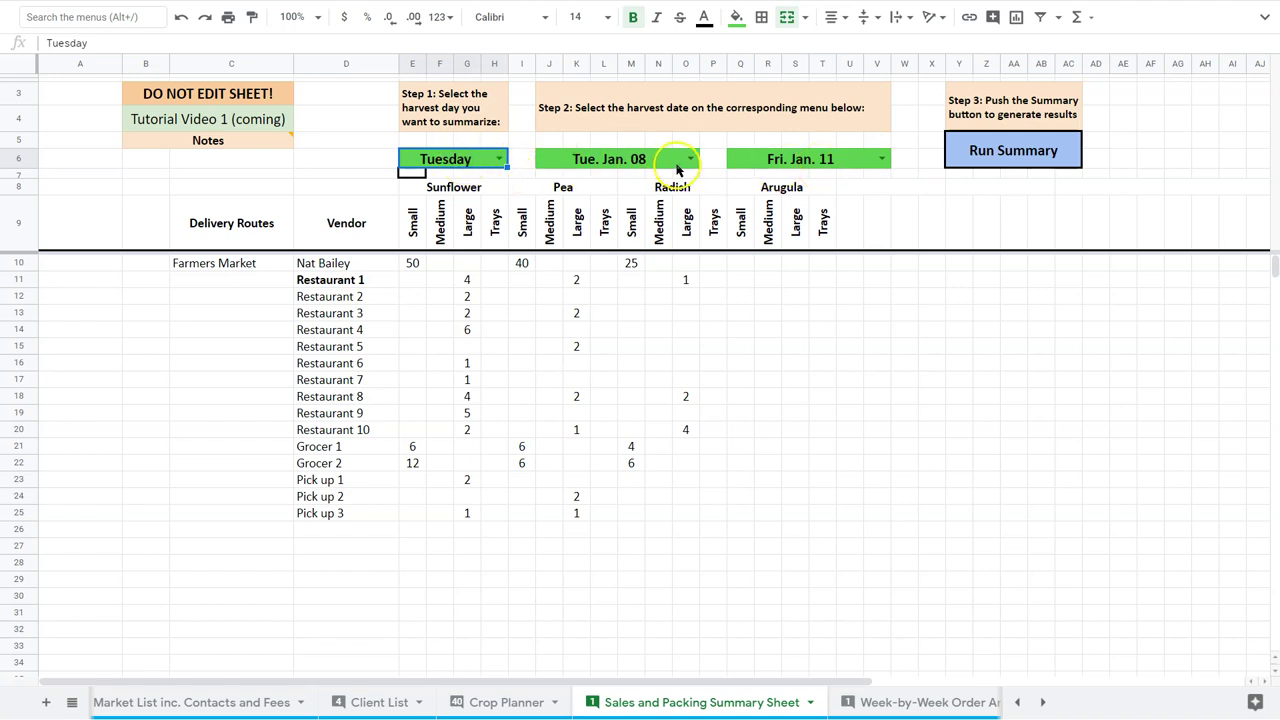
pyautogui.click(1008, 152)
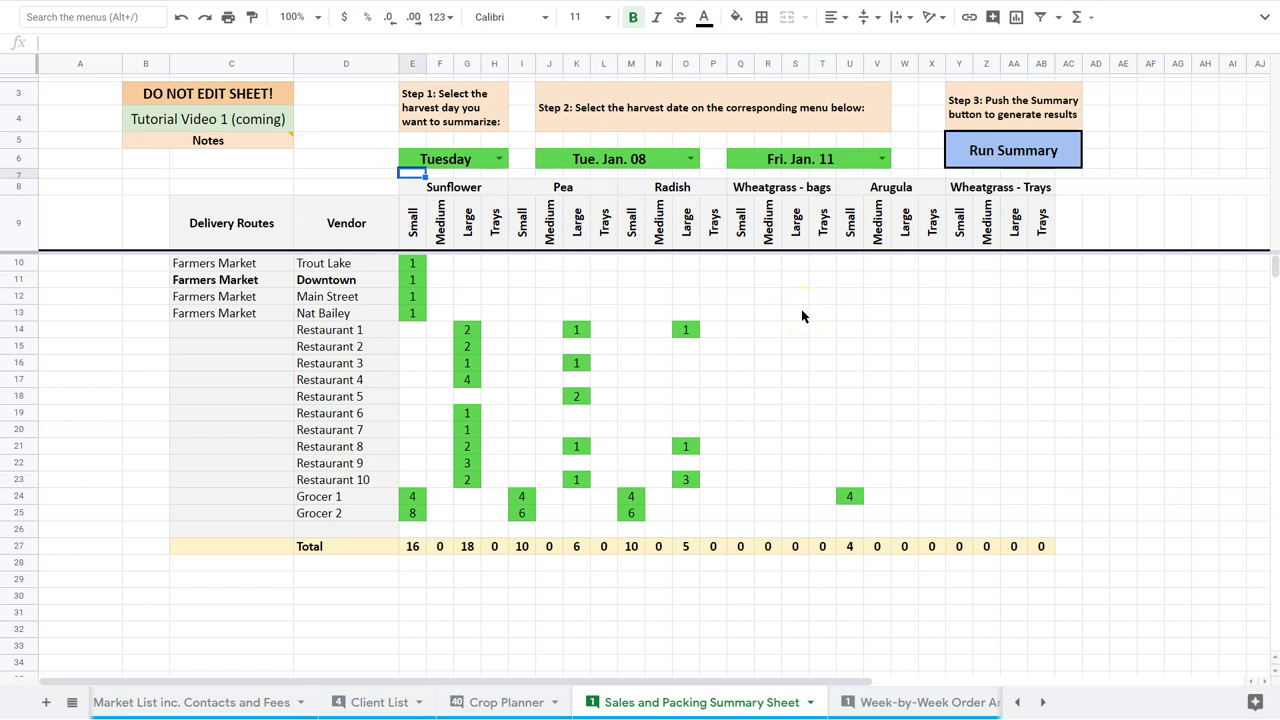
pyautogui.click(346, 346)
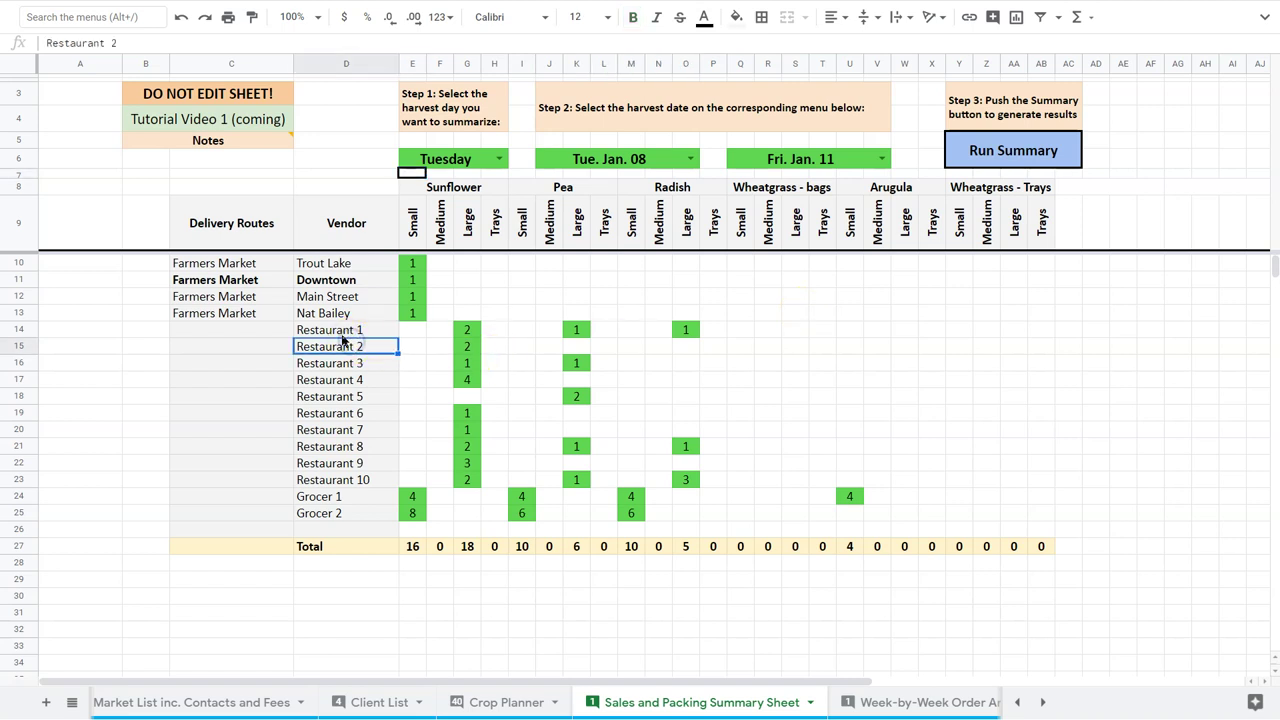
pyautogui.click(342, 336)
pyautogui.click(457, 331)
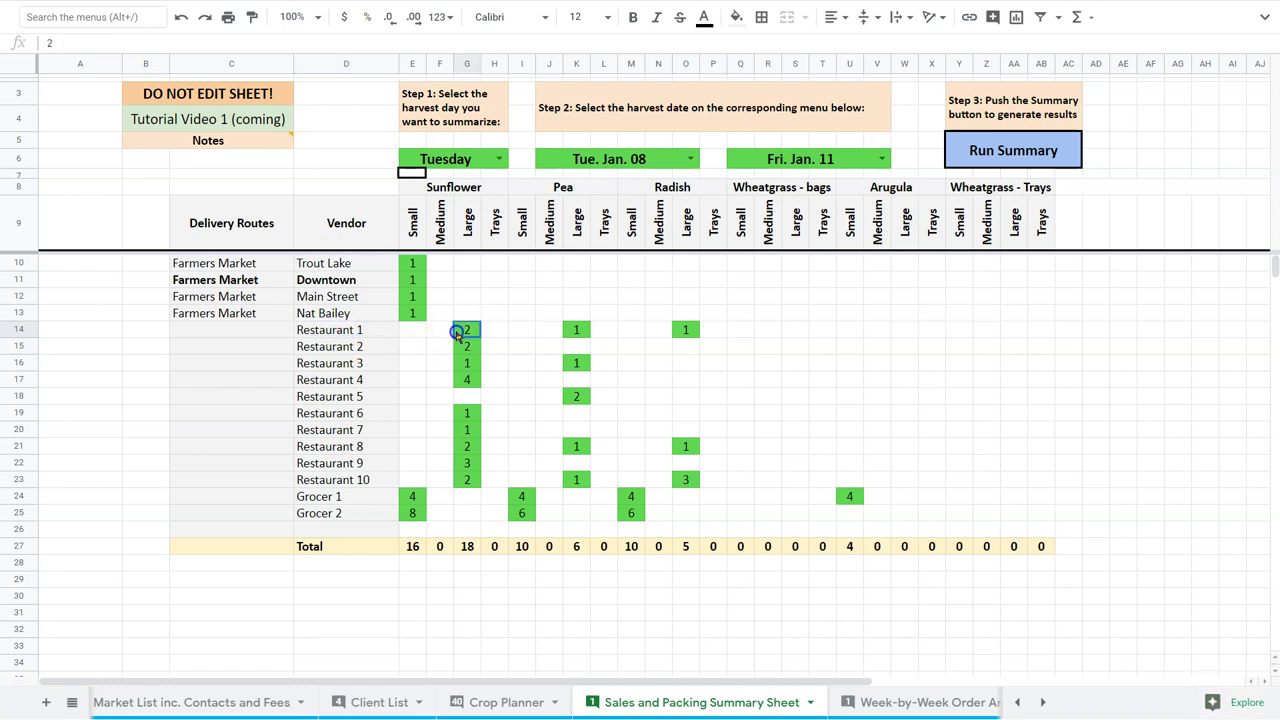
pyautogui.press('Right')
pyautogui.press('Right')
pyautogui.press('Right')
pyautogui.press('Right')
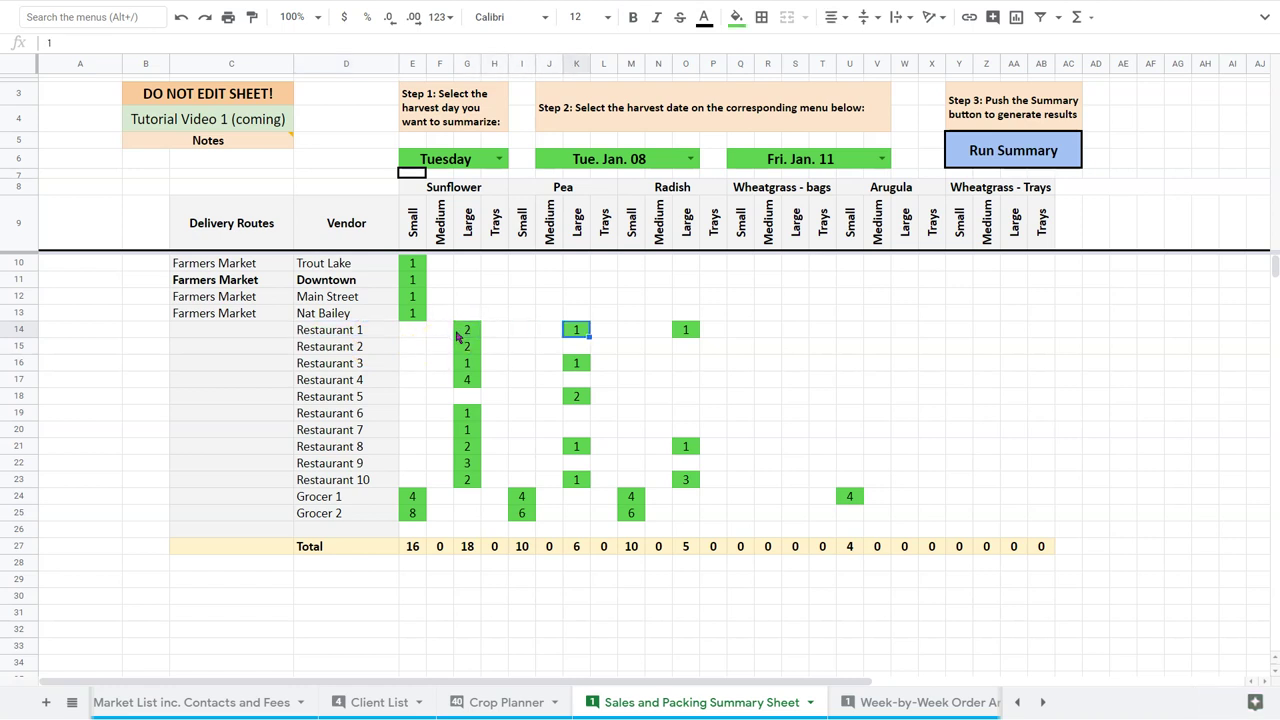
pyautogui.press('Right')
pyautogui.press('Right')
pyautogui.press('Right')
pyautogui.press('Right')
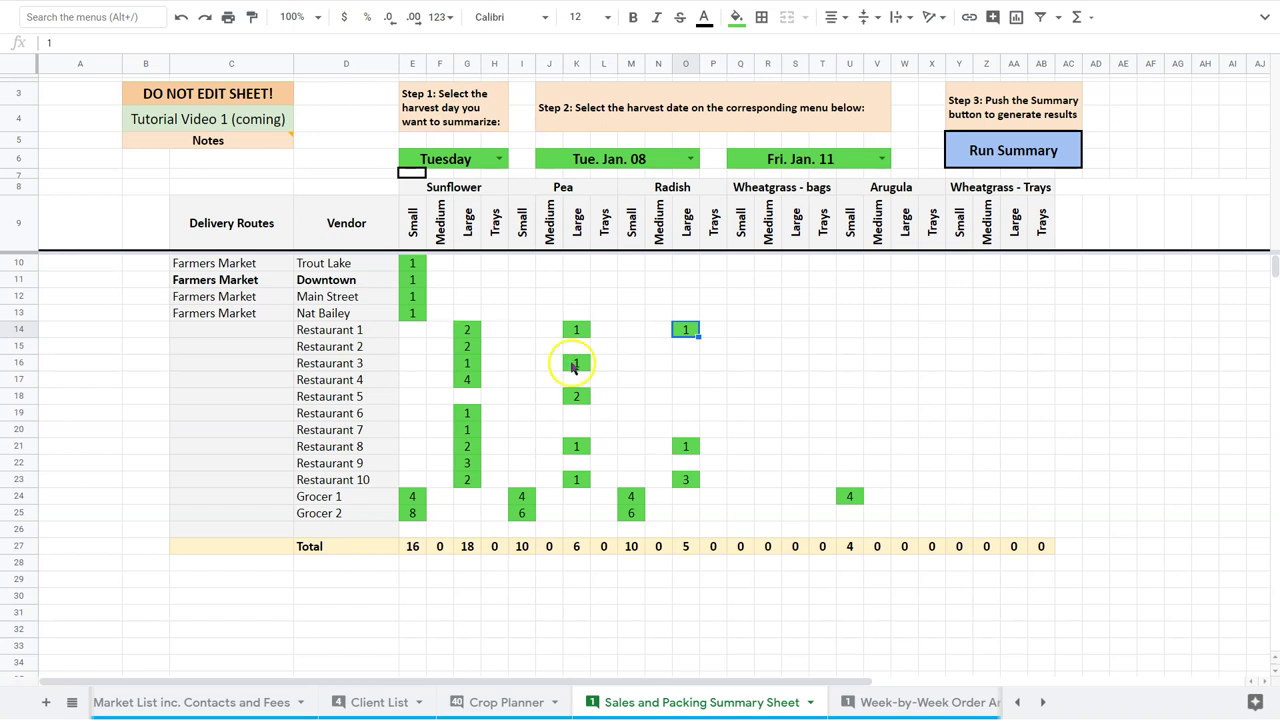
pyautogui.scroll(-3, 483, 425)
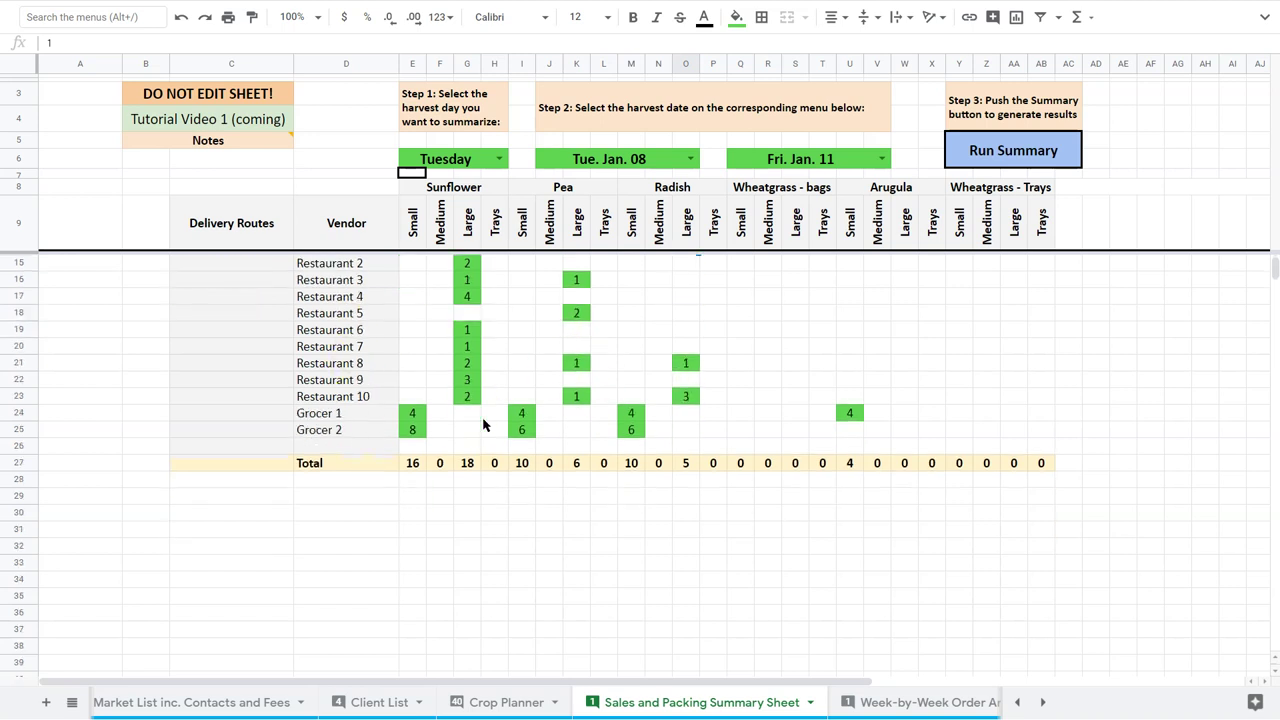
pyautogui.scroll(-1, 483, 425)
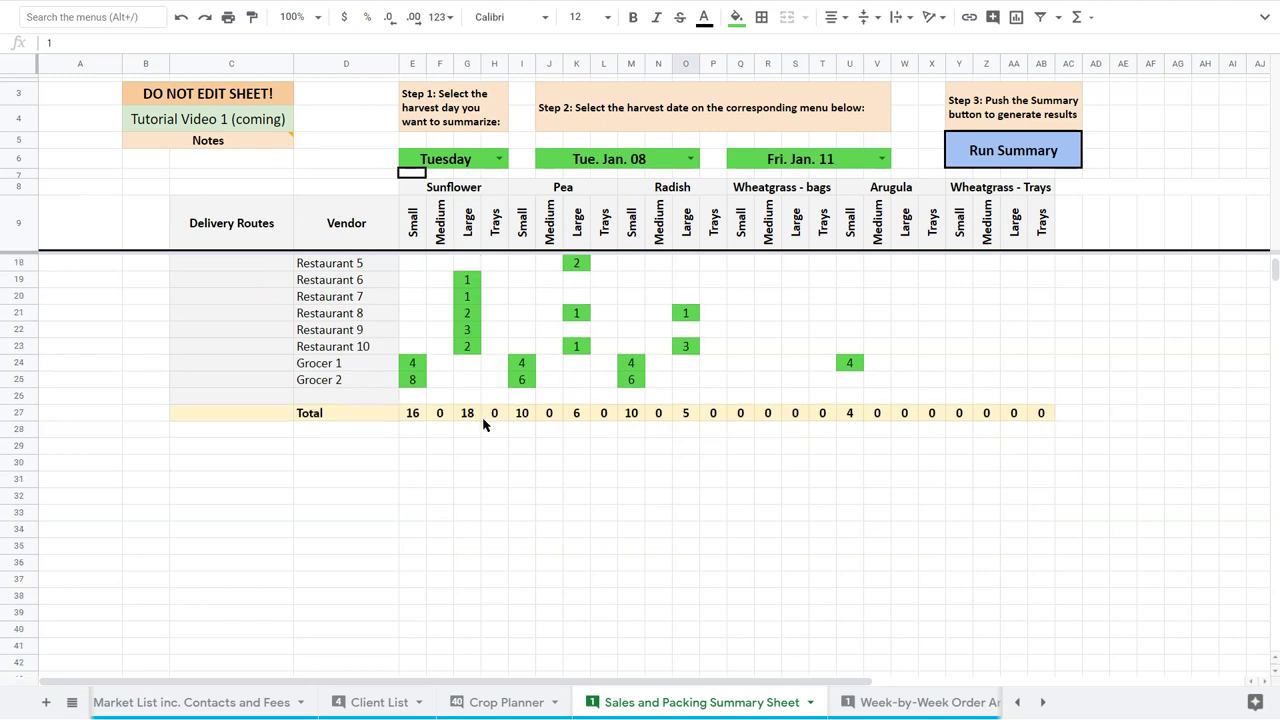
pyautogui.scroll(-5, 483, 425)
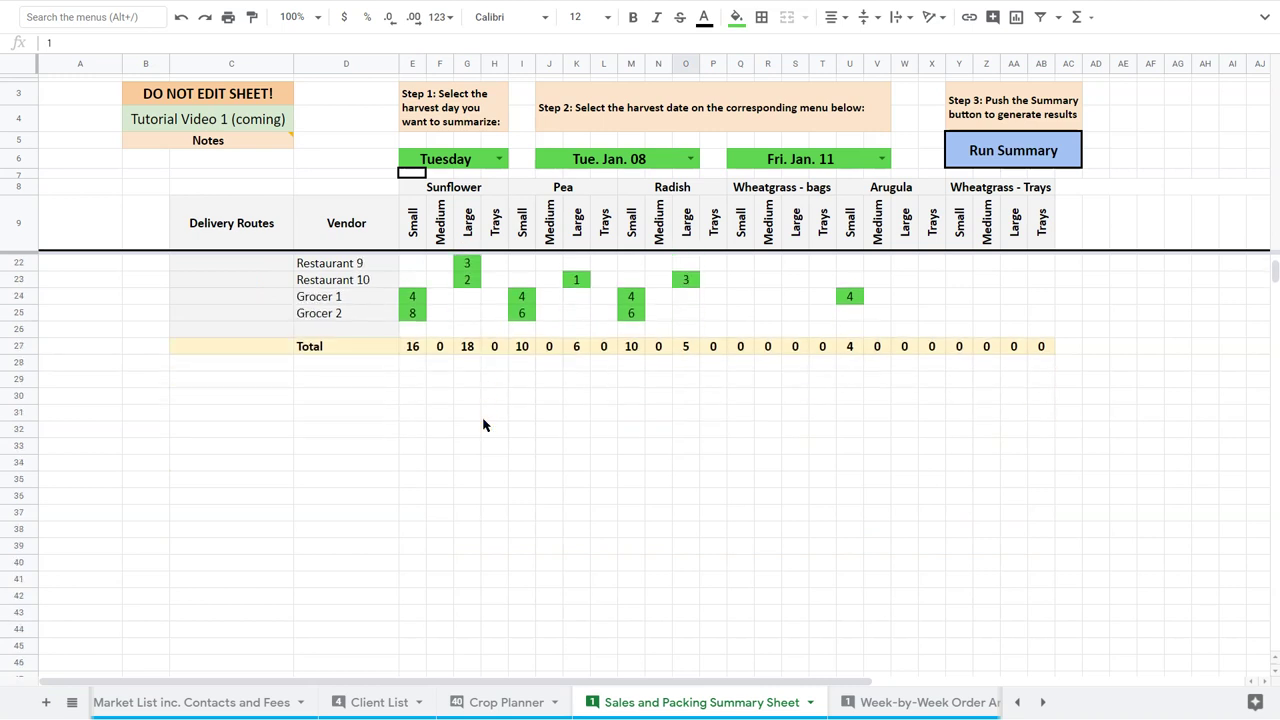
pyautogui.scroll(6, 483, 425)
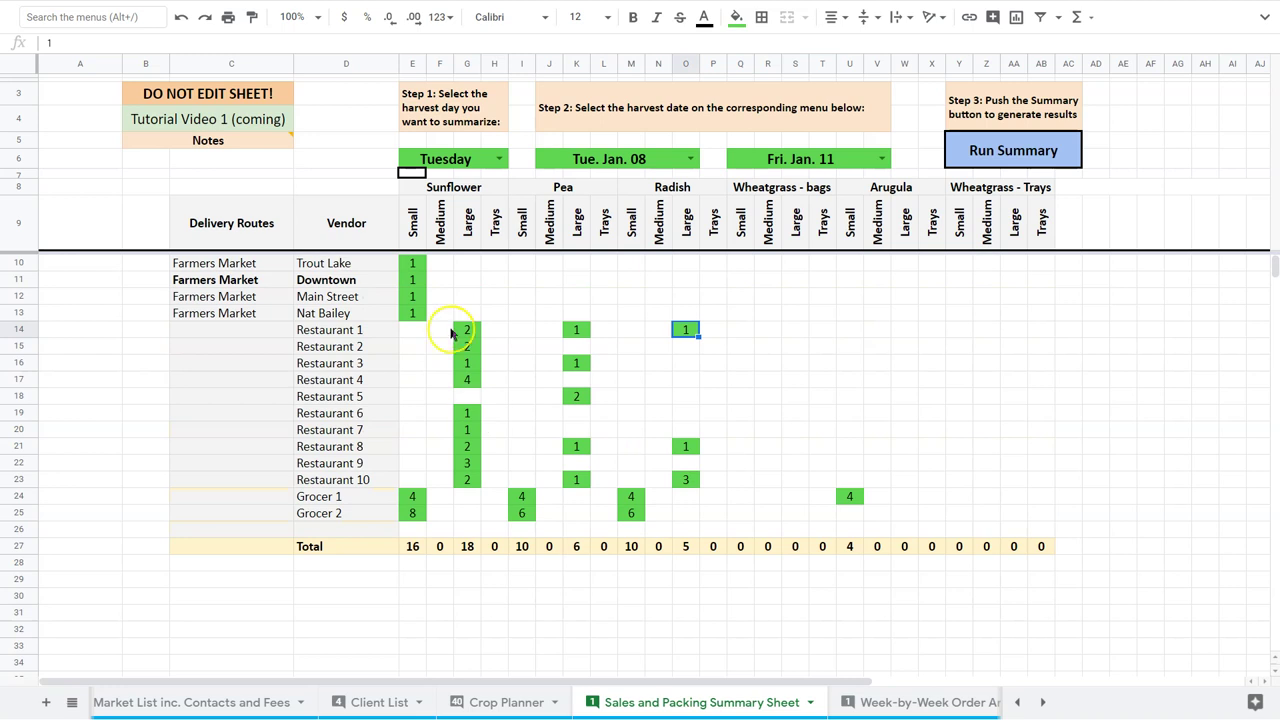
pyautogui.scroll(-6, 450, 335)
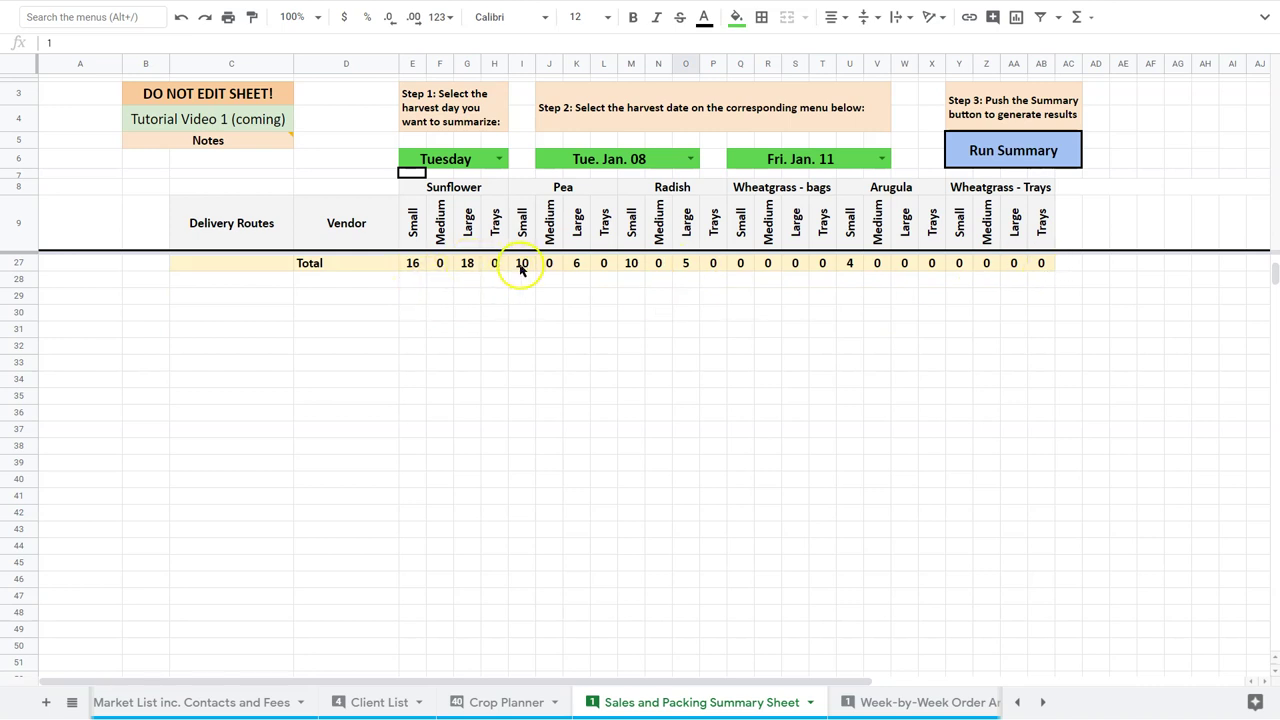
pyautogui.click(631, 265)
pyautogui.click(669, 335)
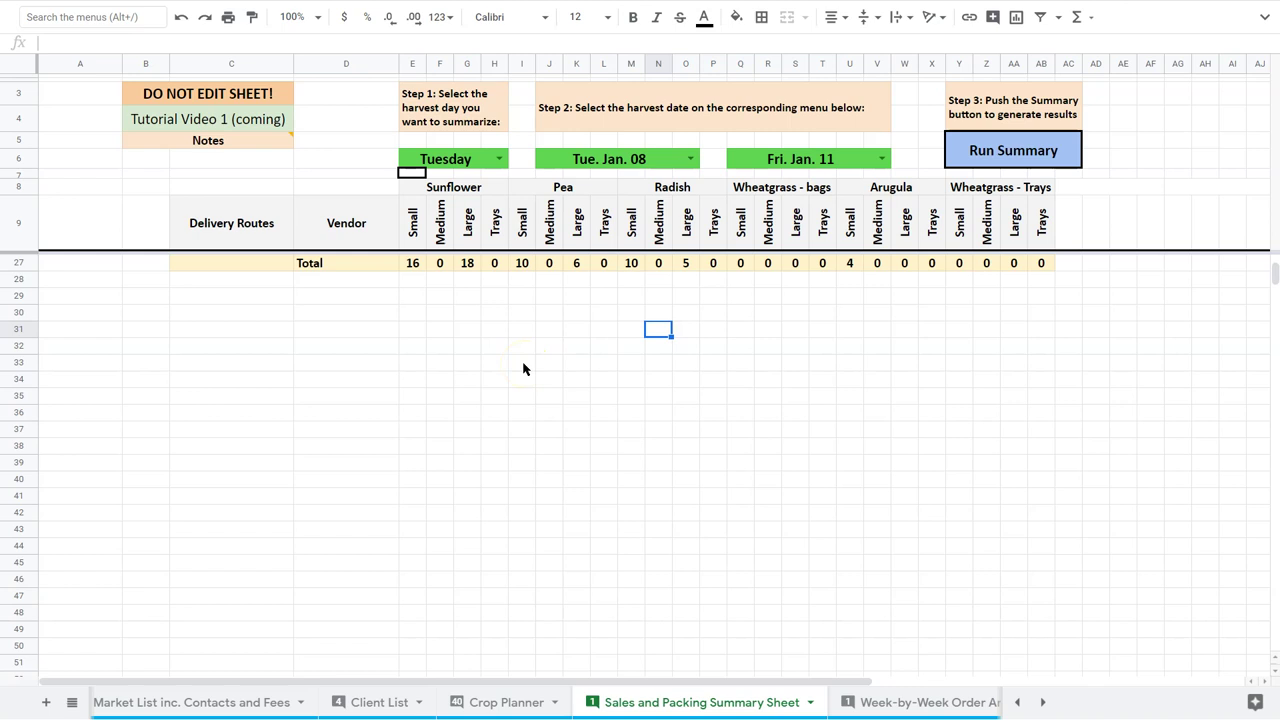
pyautogui.scroll(3, 522, 370)
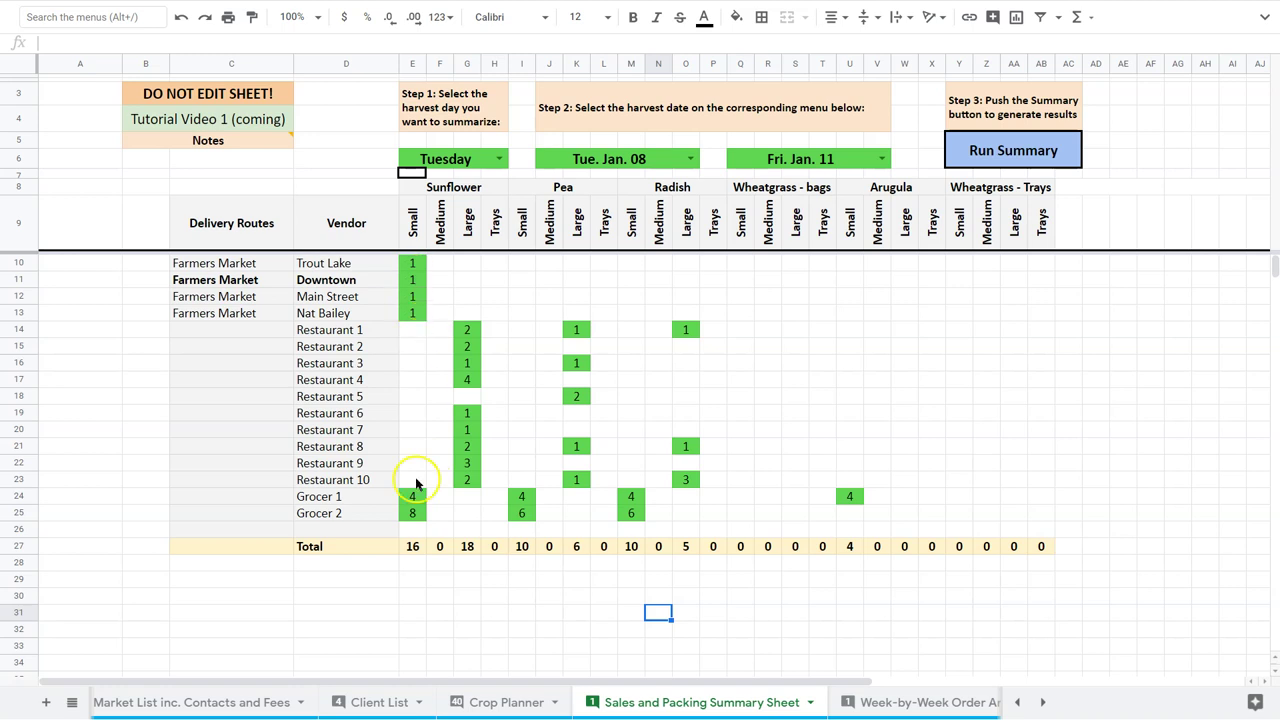
# Step: Enter 4 in E28 and the formula =E27-E28 in E29, which shows 12
pyautogui.click(418, 566)
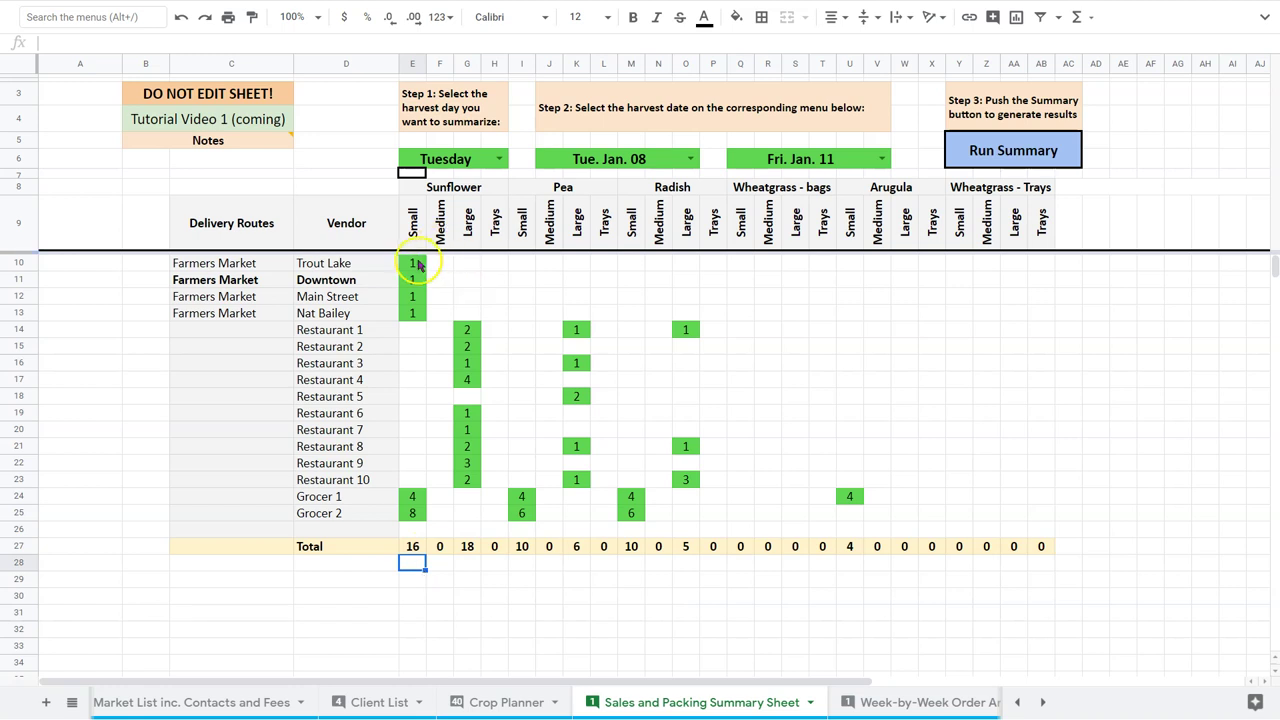
pyautogui.write('4')
pyautogui.press('Return')
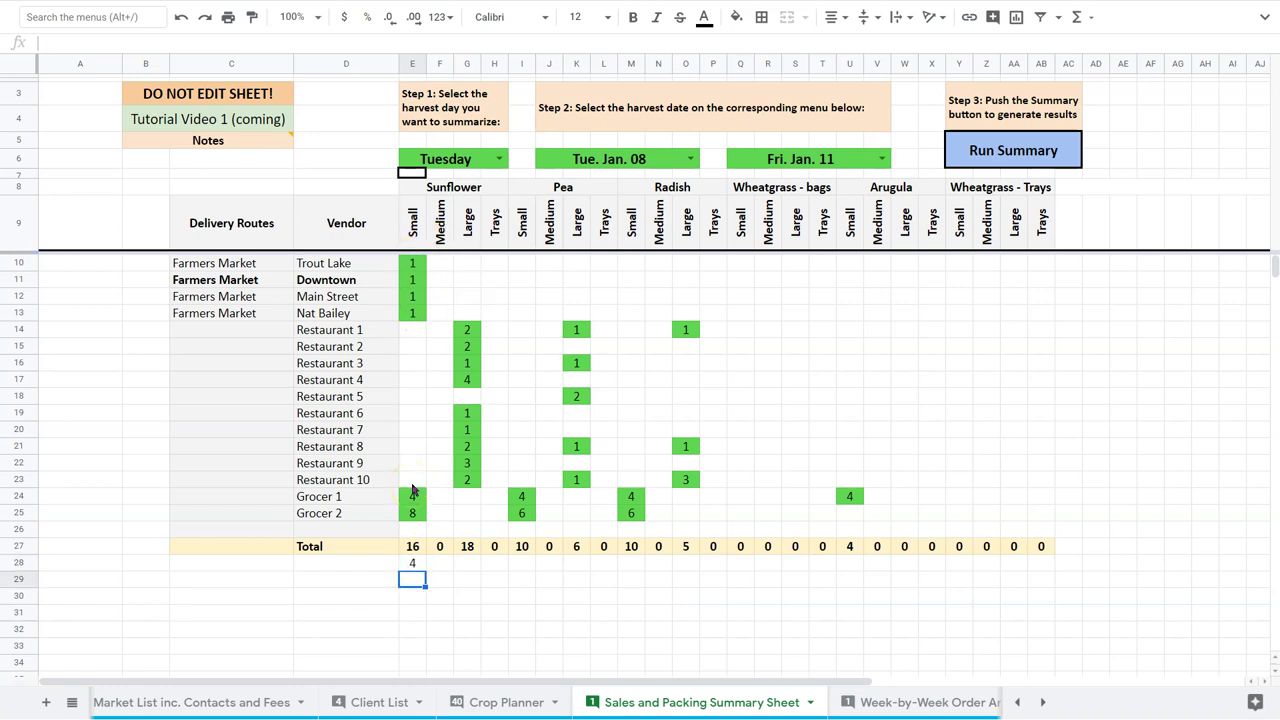
pyautogui.write('=E27')
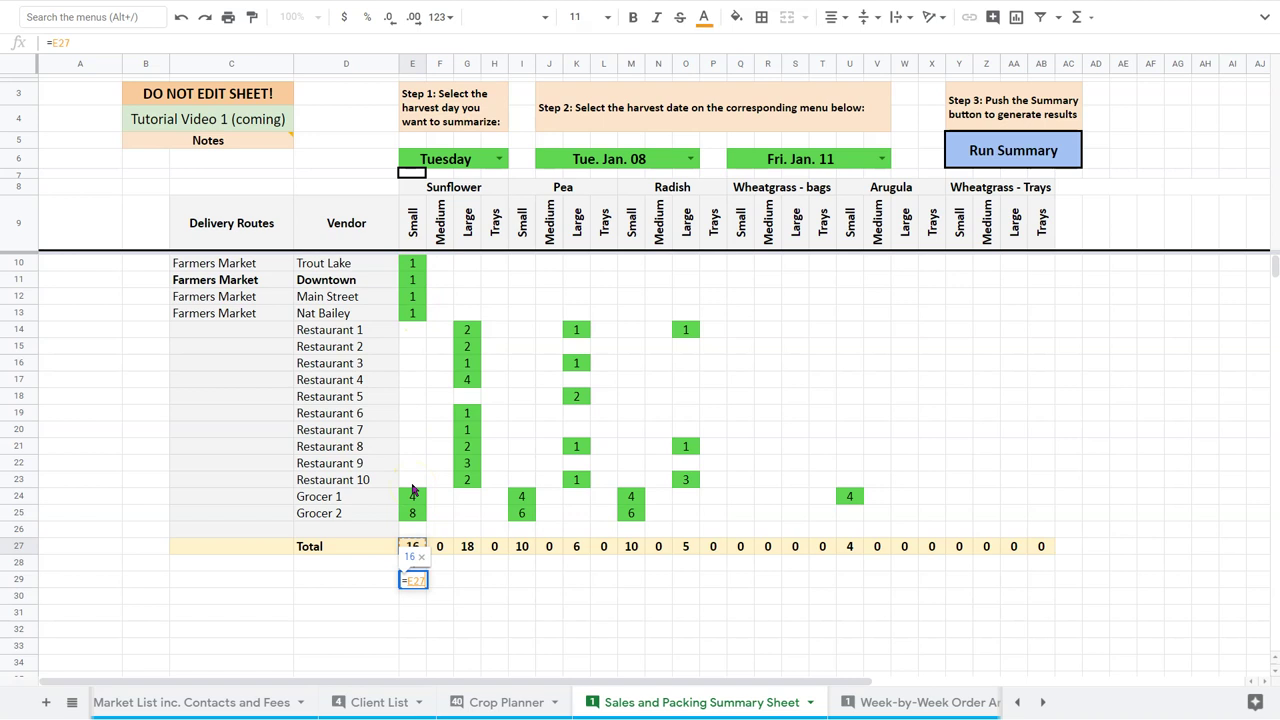
pyautogui.write('-')
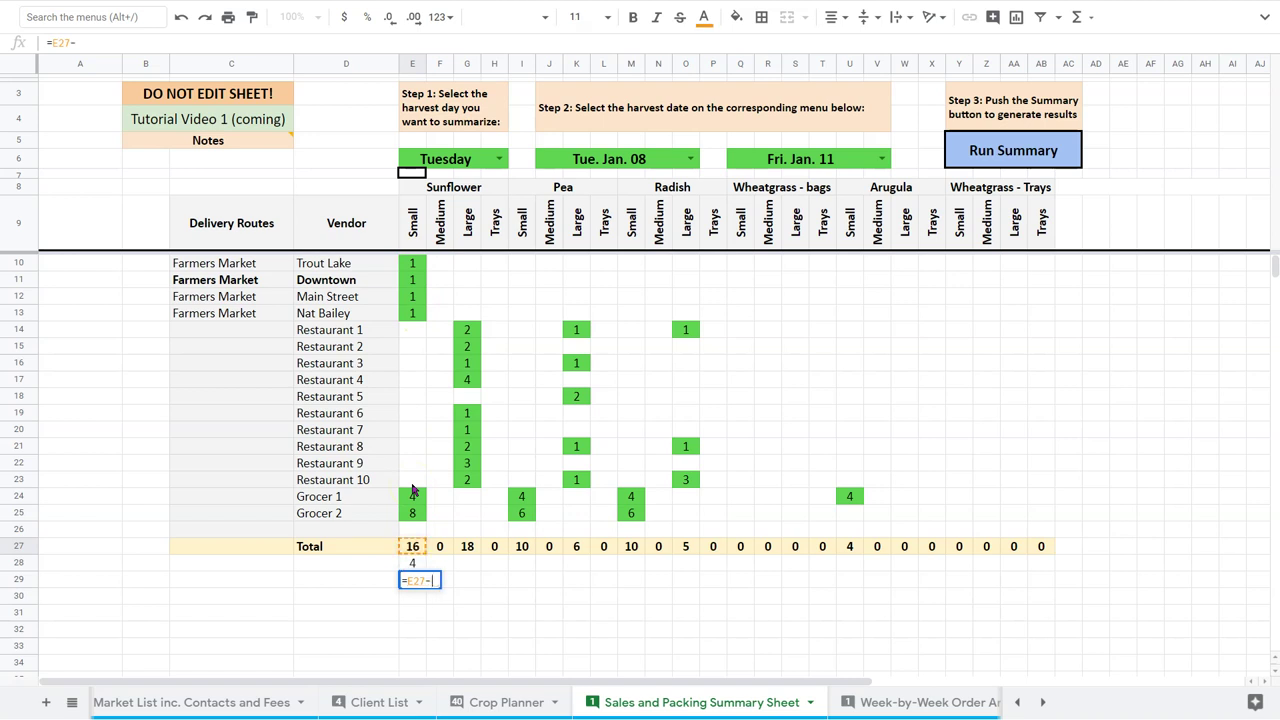
pyautogui.click(414, 564)
pyautogui.press('Return')
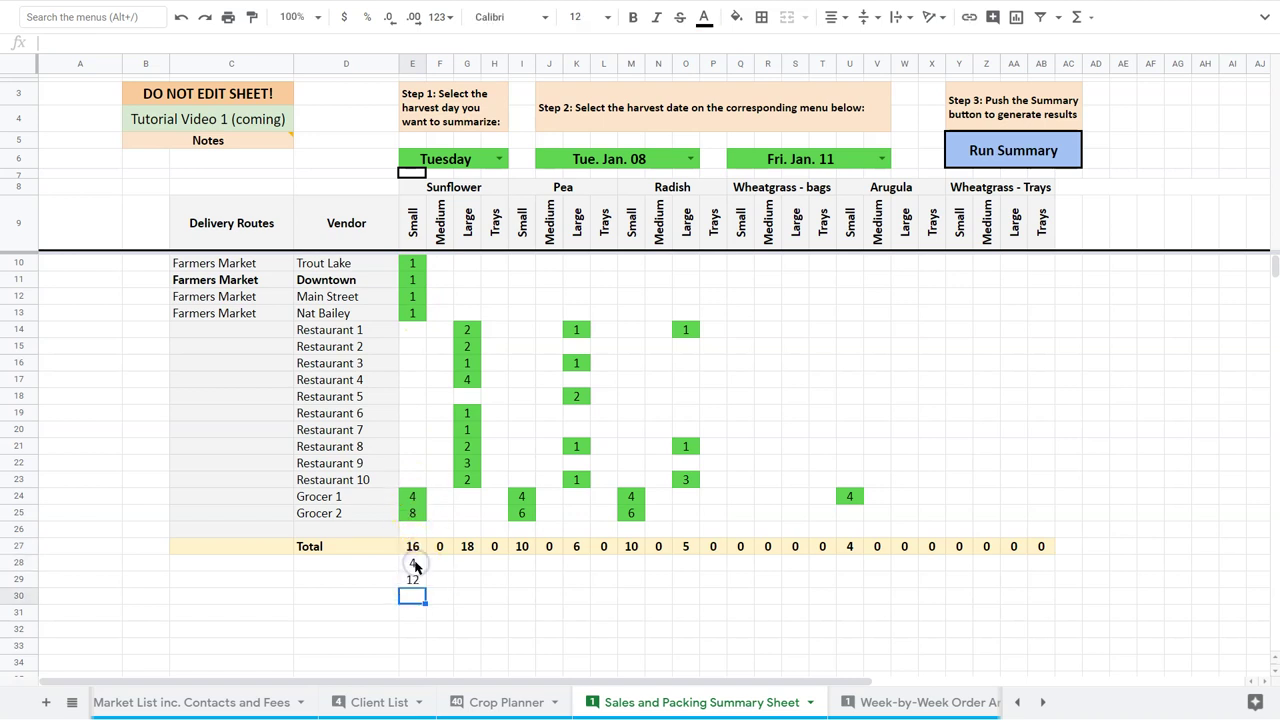
pyautogui.press('Up')
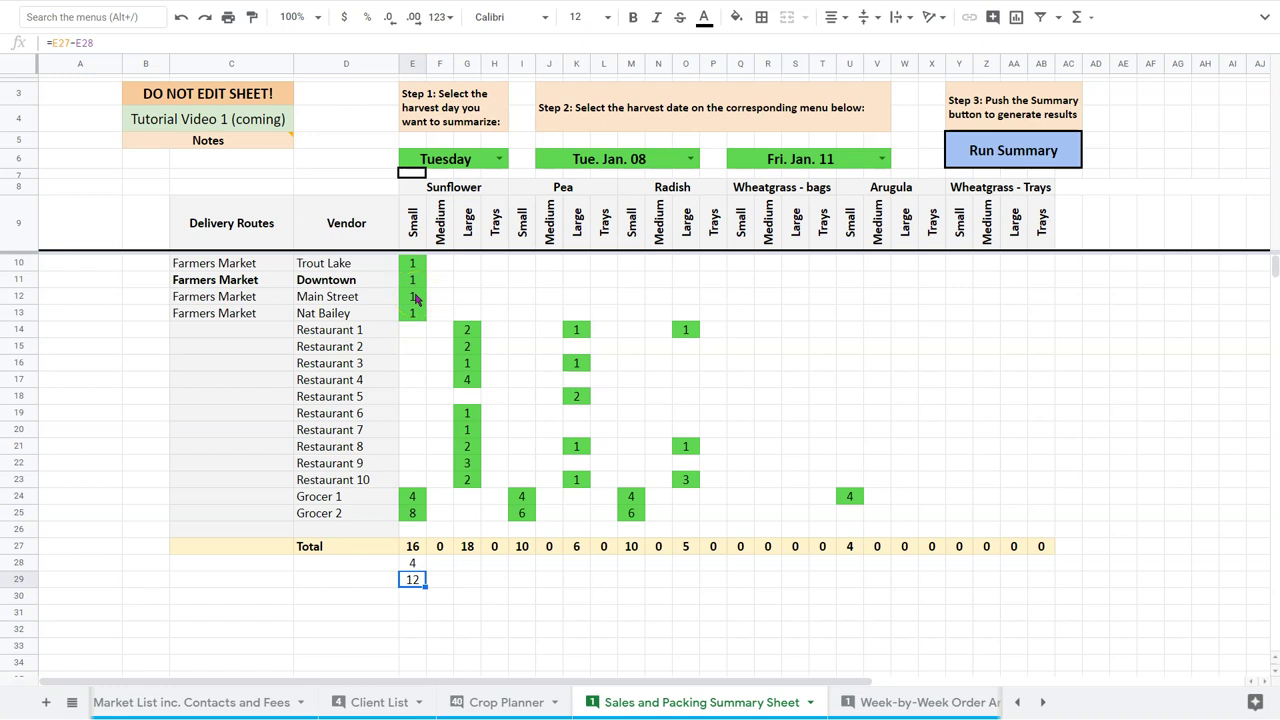
# Step: Clear the test values 4 and 12 from E28:E29
pyautogui.click(414, 563)
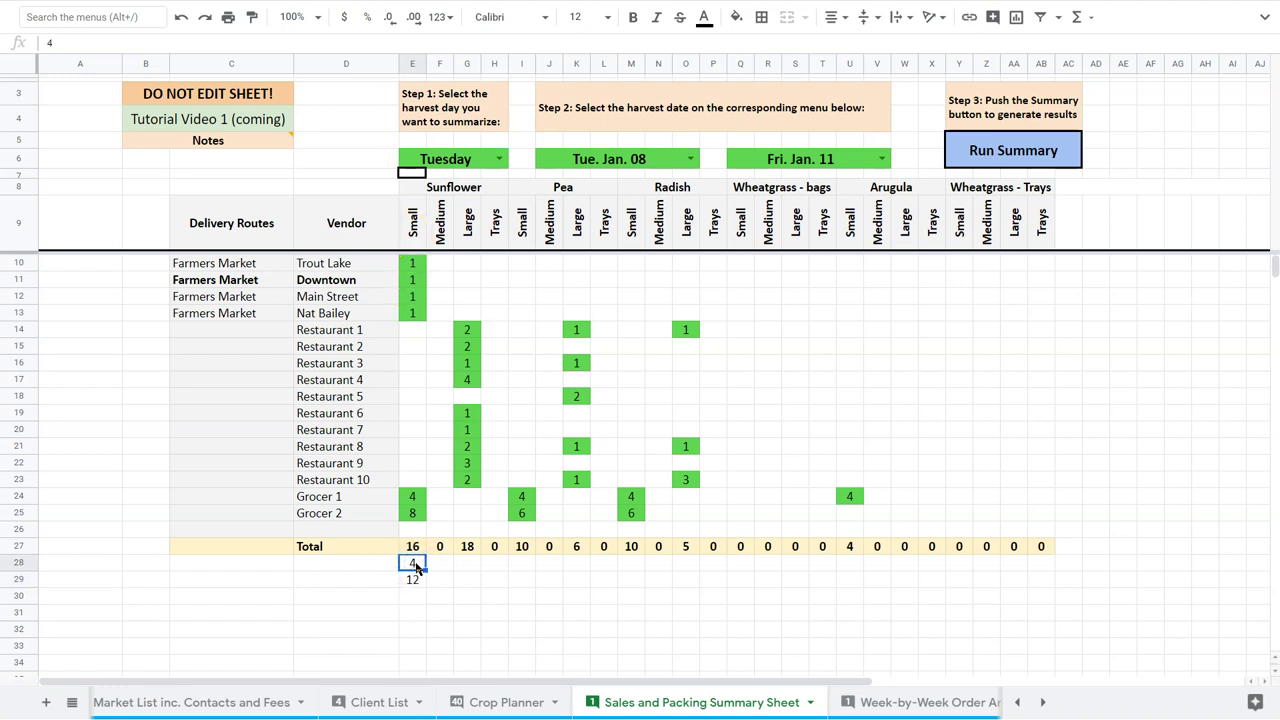
pyautogui.hotkey('shift', 'Down')
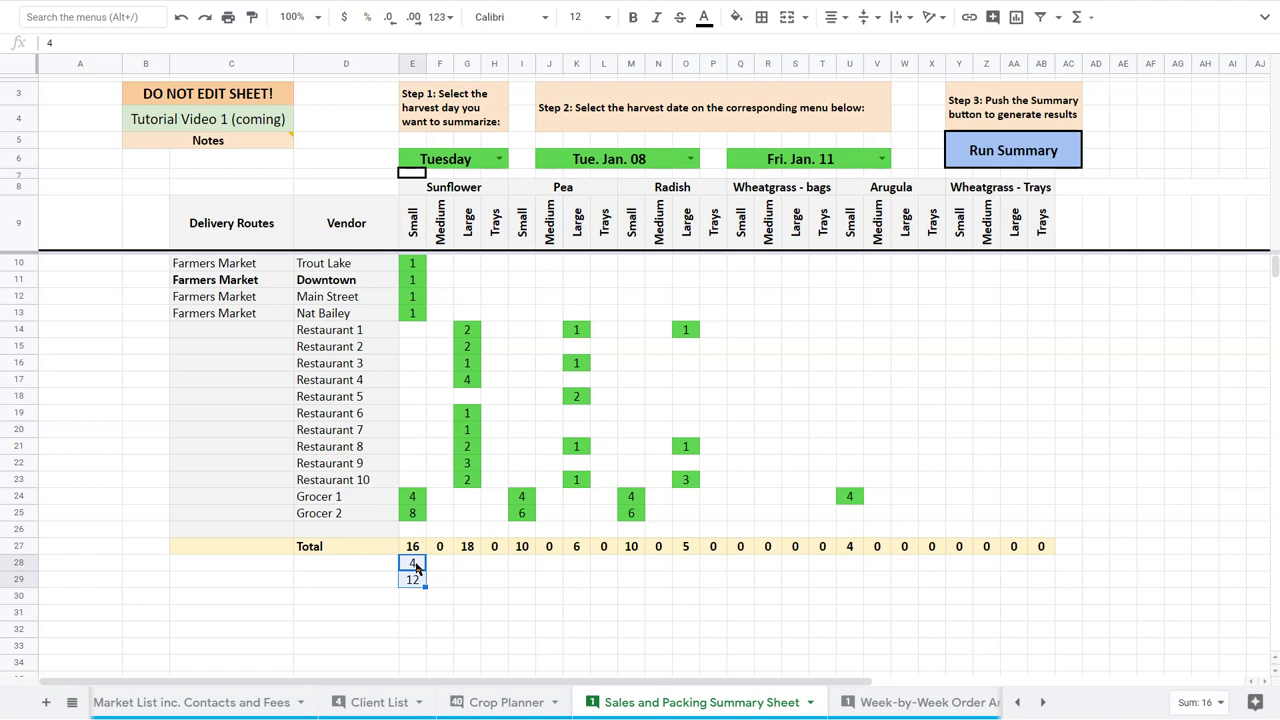
pyautogui.press('Delete')
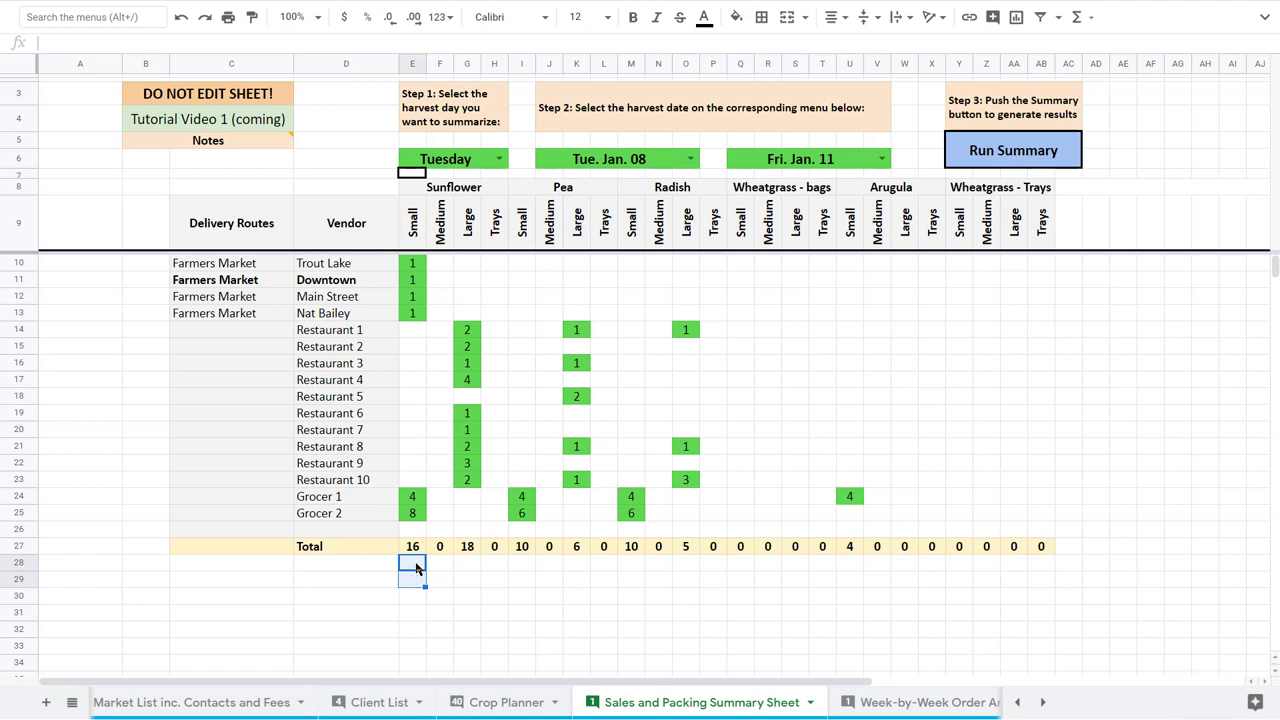
# Step: Copy the crop and size header rows 8–9 and paste them at row 28
pyautogui.click(16, 187)
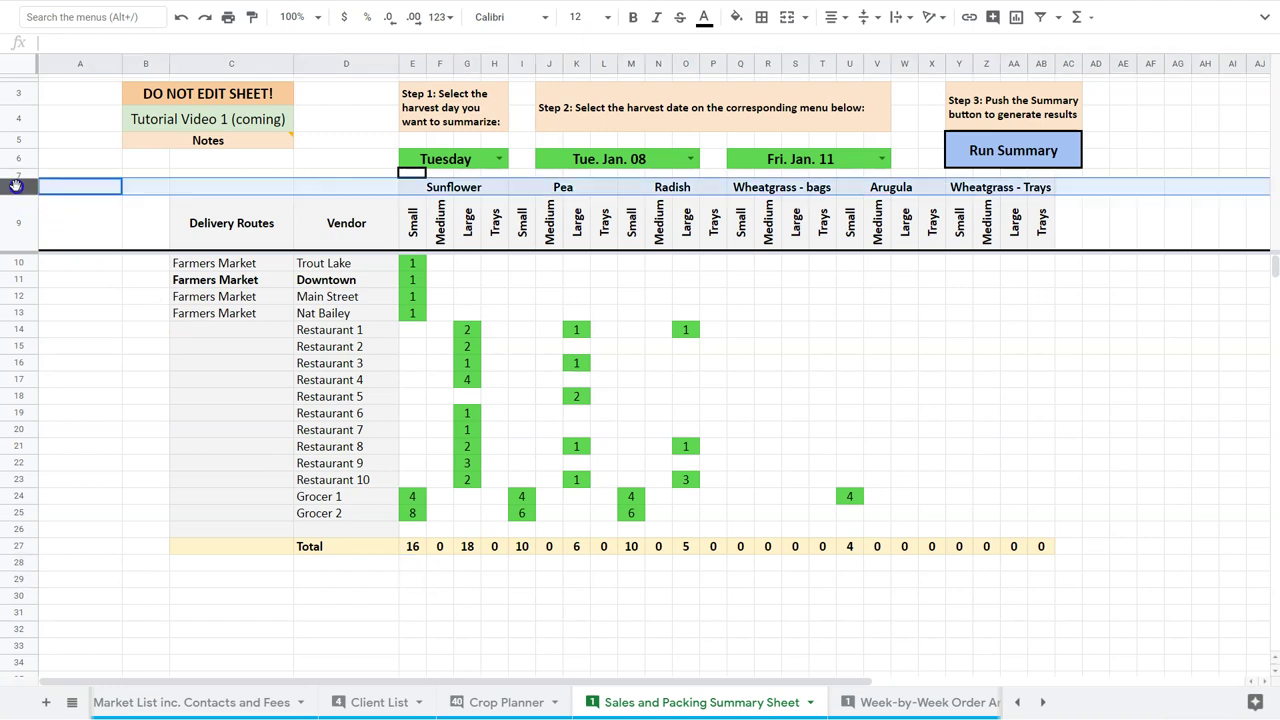
pyautogui.keyDown('shift'); pyautogui.click(17, 217); pyautogui.keyUp('shift')
pyautogui.hotkey('ctrl', 'c')
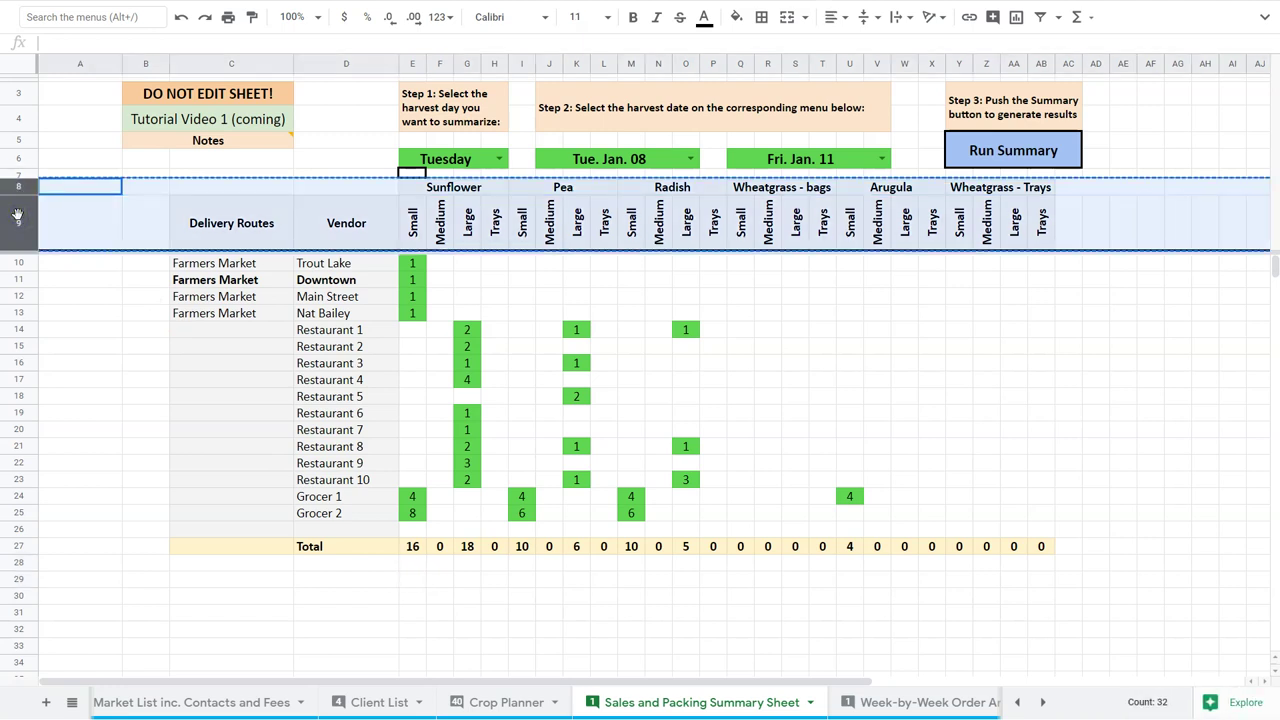
pyautogui.click(55, 562)
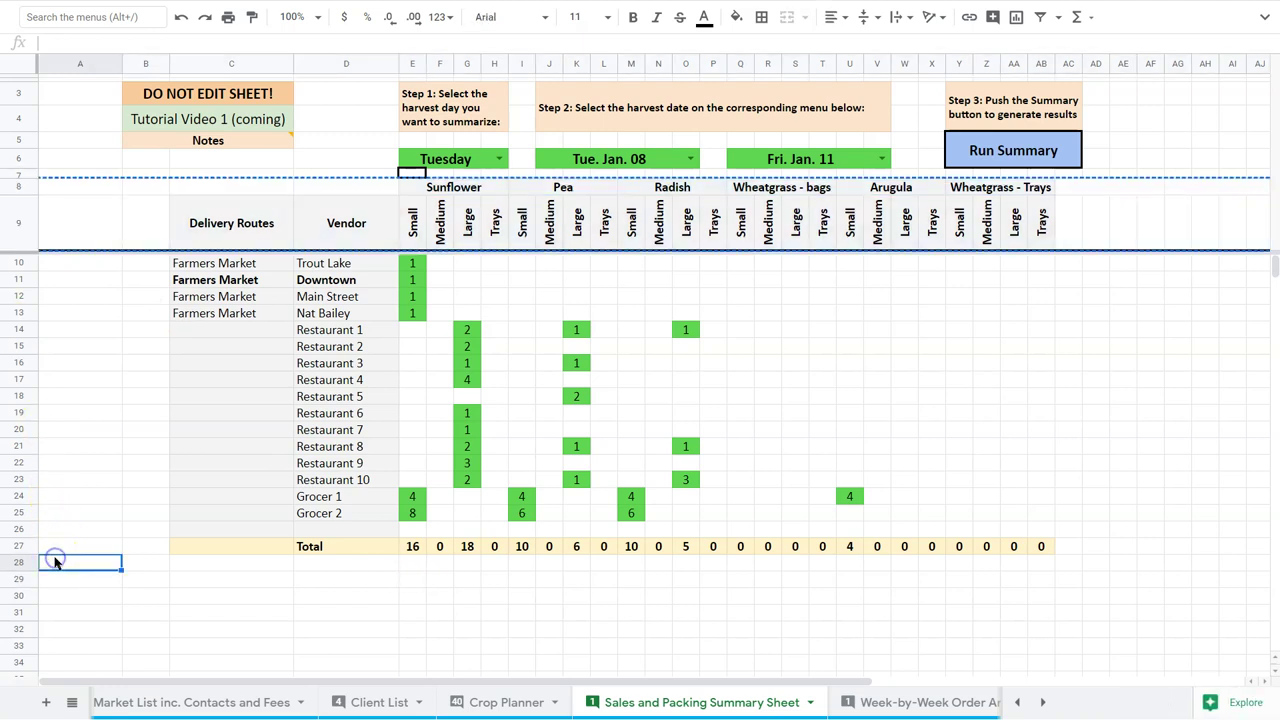
pyautogui.hotkey('ctrl', 'v')
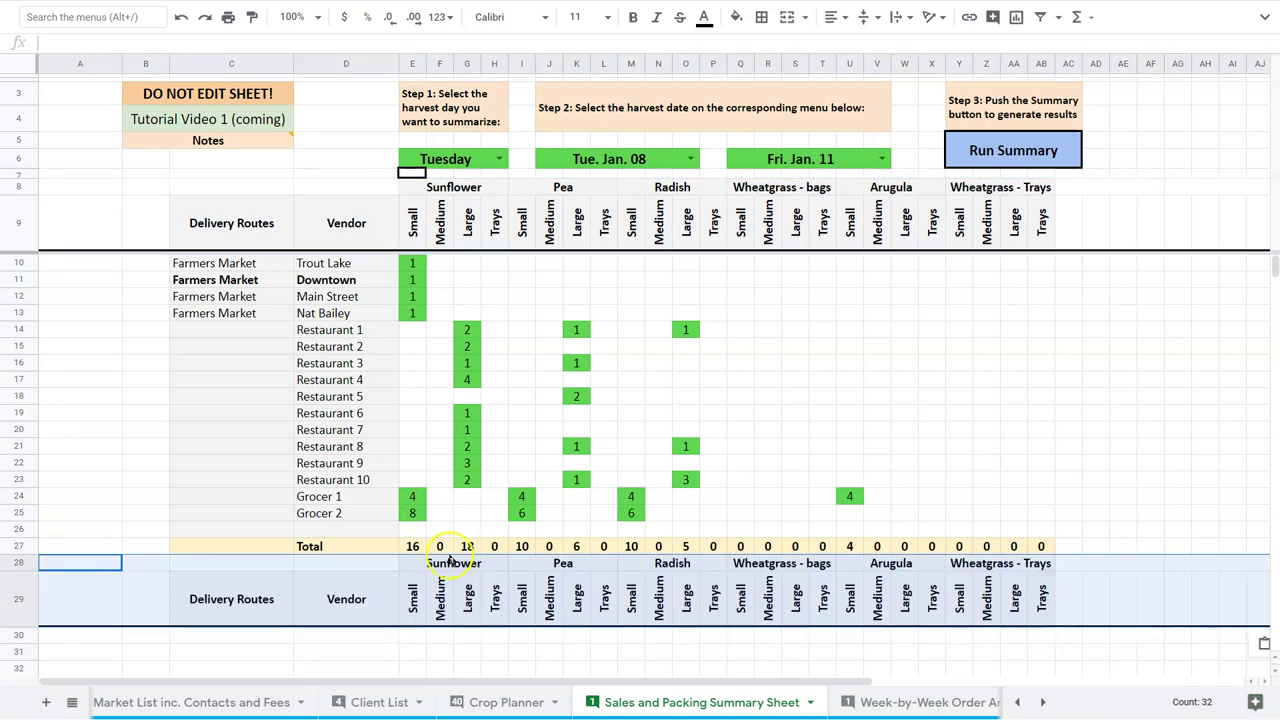
pyautogui.click(466, 596)
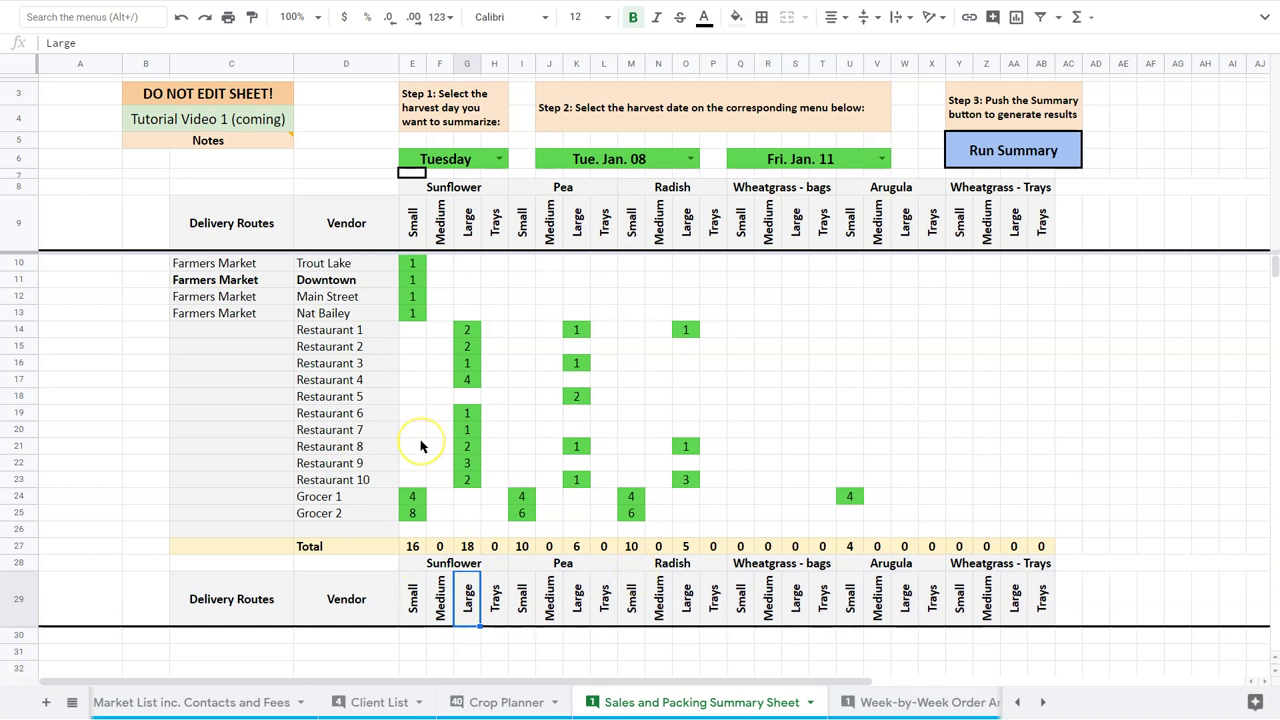
pyautogui.scroll(-2, 420, 446)
pyautogui.scroll(2, 420, 446)
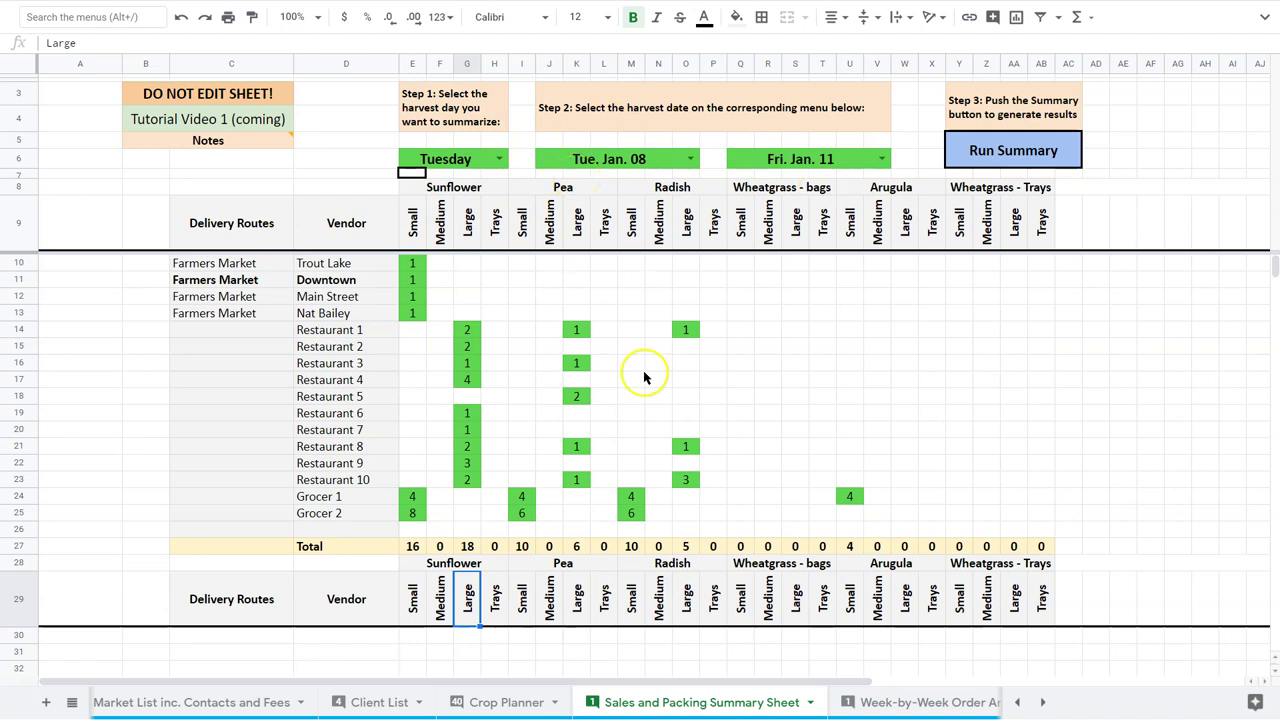
pyautogui.scroll(-2, 643, 372)
pyautogui.scroll(2, 643, 375)
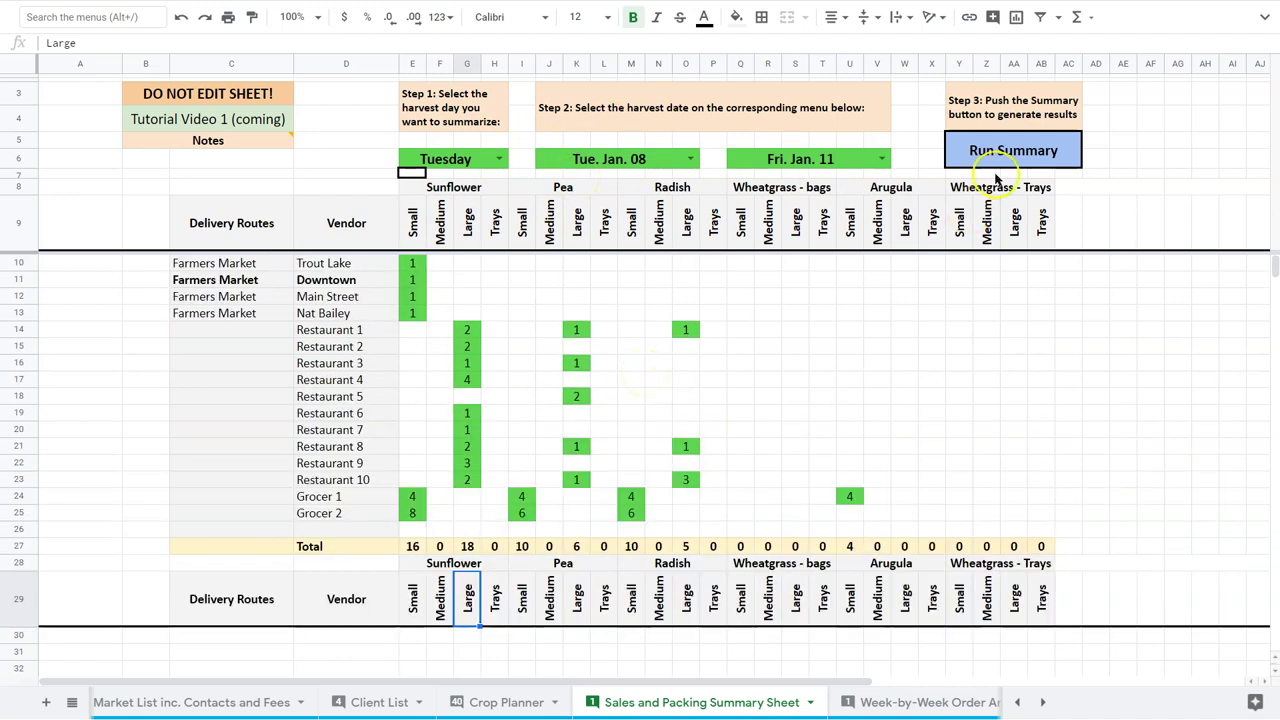
# Step: Re-run the Tuesday summary so the pasted header rows under the Total row disappear
pyautogui.click(1022, 154)
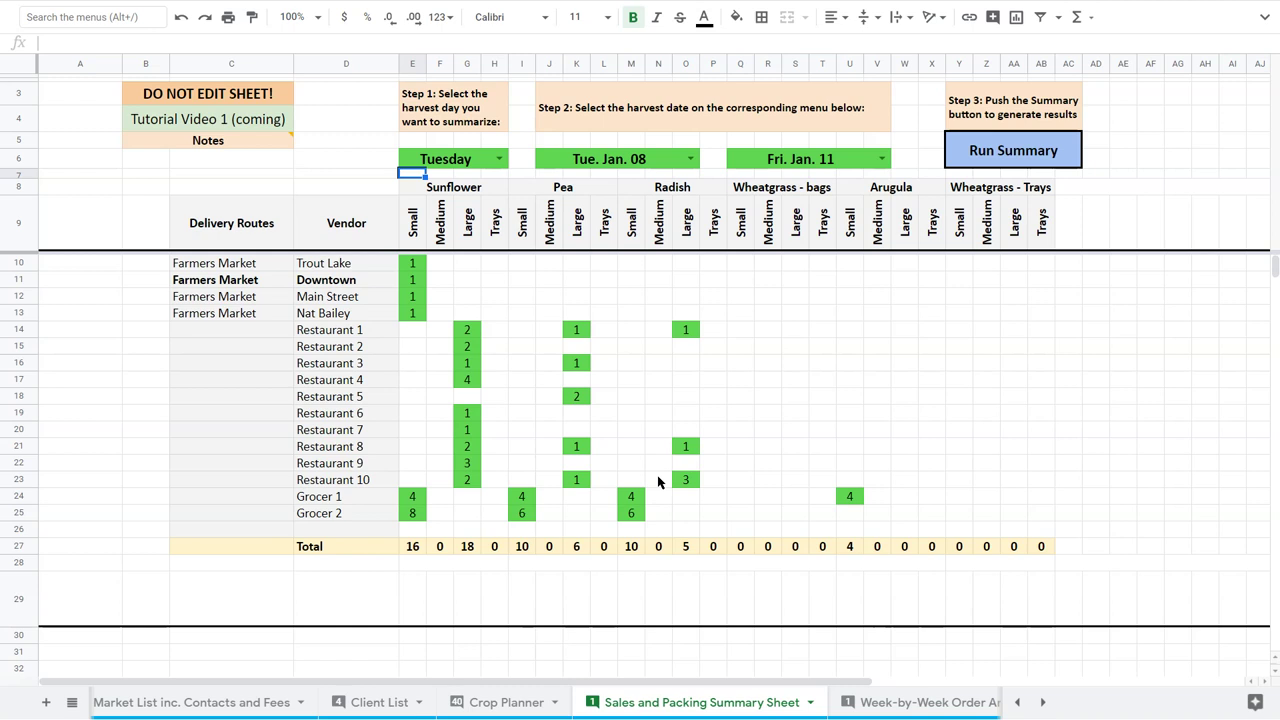
# Step: In the print settings, keep Landscape orientation and choose Narrow margins
pyautogui.hotkey('ctrl', 'p')
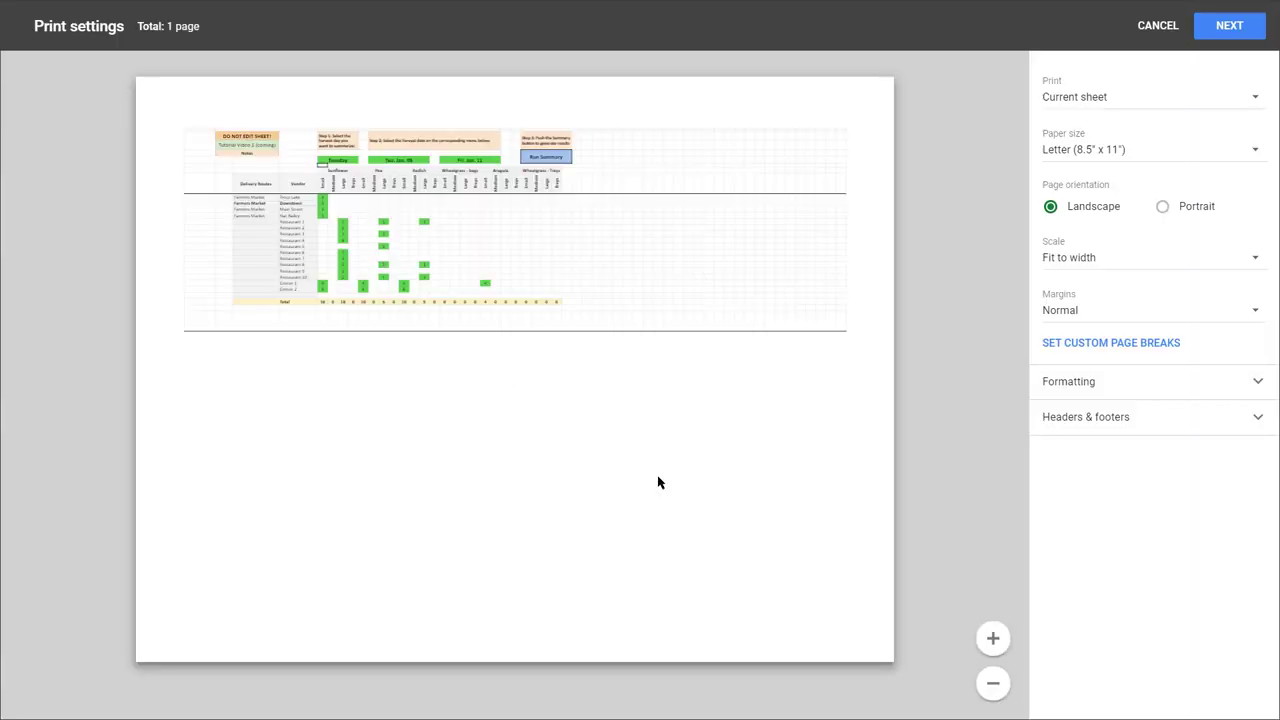
pyautogui.click(1166, 207)
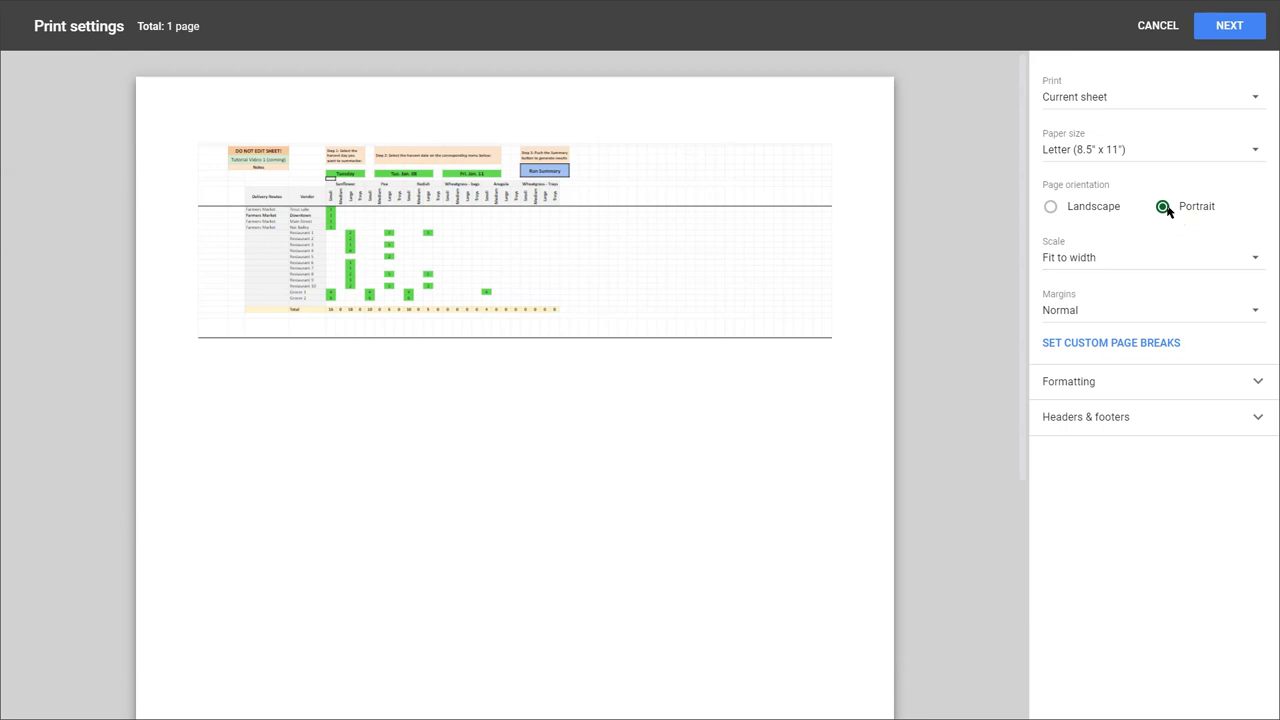
pyautogui.click(1050, 207)
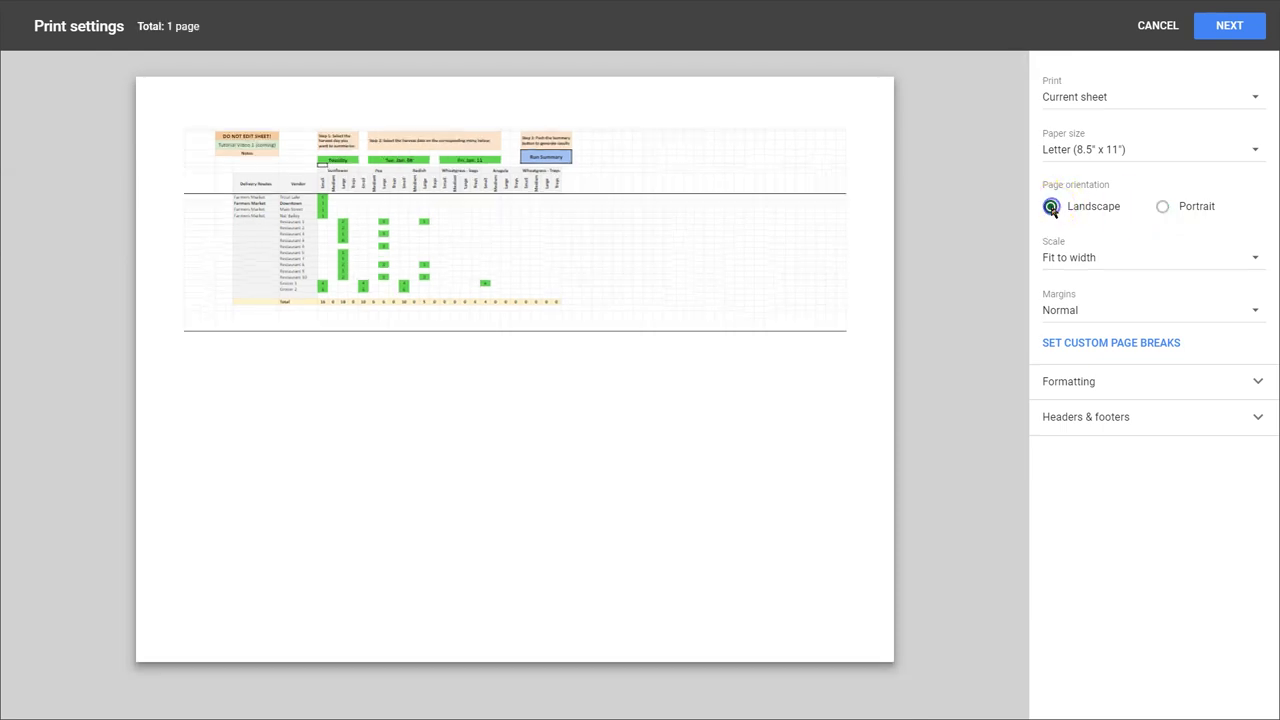
pyautogui.click(1186, 318)
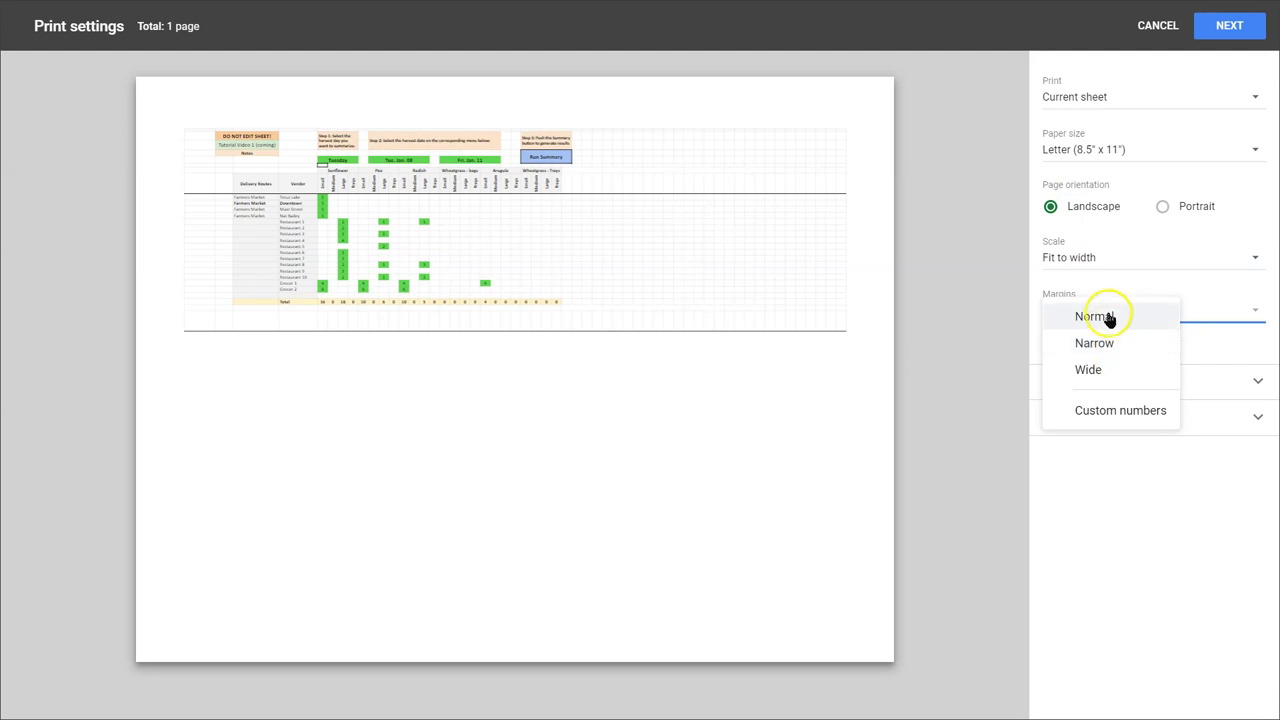
pyautogui.click(1108, 343)
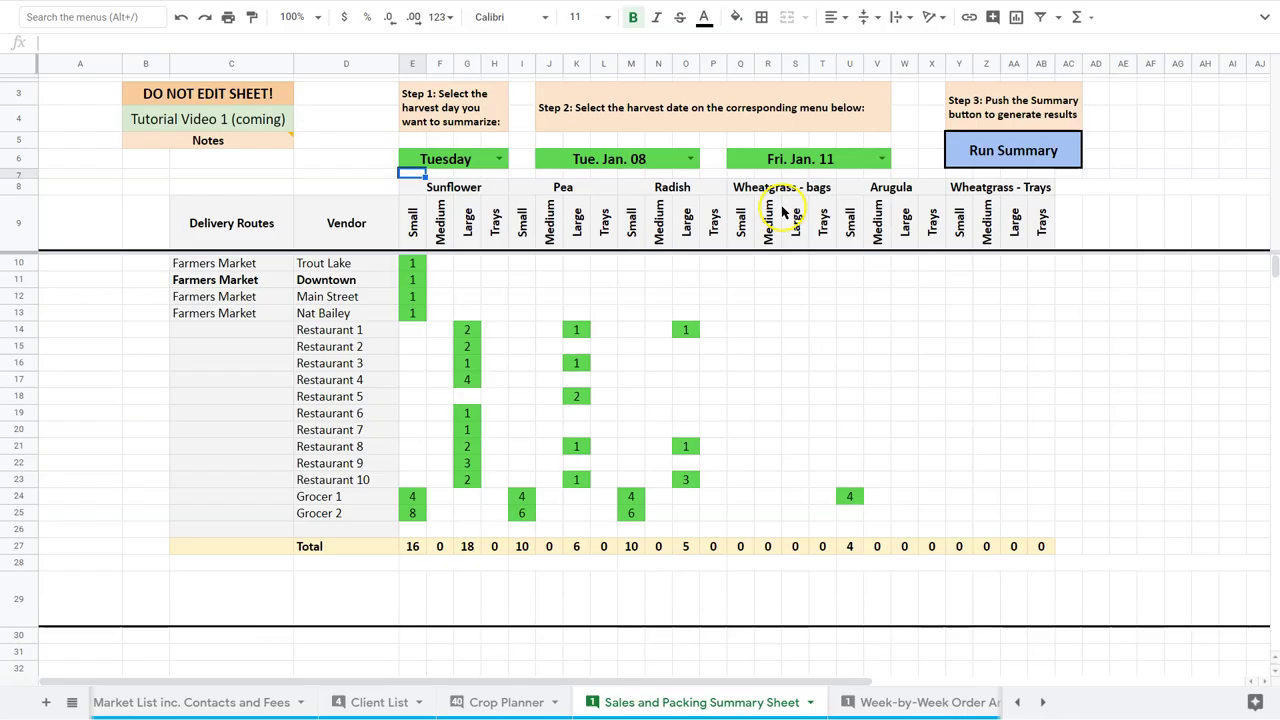
pyautogui.click(136, 85)
pyautogui.hotkey('shift', 'Right')
pyautogui.hotkey('shift', 'Right')
pyautogui.hotkey('shift', 'Right')
pyautogui.hotkey('shift', 'Right')
pyautogui.hotkey('shift', 'Right')
pyautogui.hotkey('shift', 'Right')
pyautogui.hotkey('shift', 'Right')
pyautogui.hotkey('shift', 'Right')
pyautogui.hotkey('shift', 'Right')
pyautogui.hotkey('shift', 'Right')
pyautogui.hotkey('shift', 'Right')
pyautogui.hotkey('shift', 'Right')
pyautogui.hotkey('shift', 'Right')
pyautogui.hotkey('shift', 'Down')
pyautogui.hotkey('shift', 'Down')
pyautogui.hotkey('shift', 'Down')
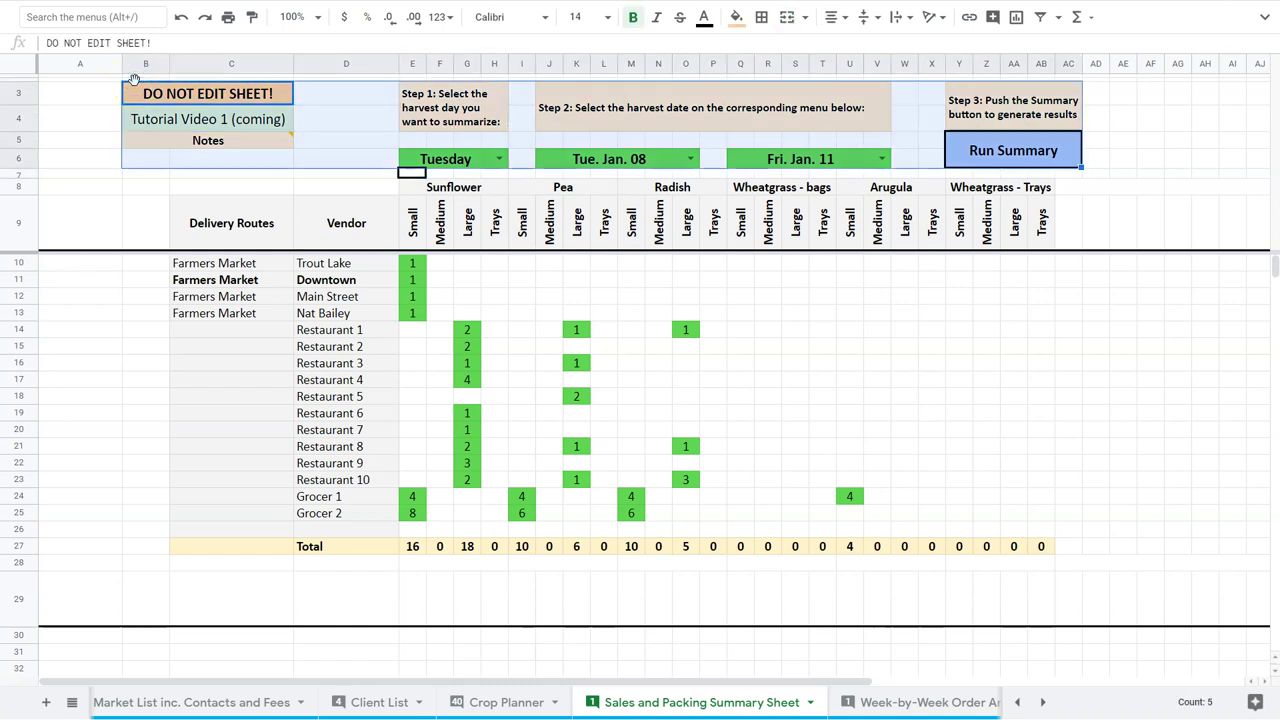
pyautogui.hotkey('shift', 'Right')
pyautogui.hotkey('shift', 'Right')
pyautogui.hotkey('shift', 'Down')
pyautogui.hotkey('shift', 'Down')
pyautogui.hotkey('shift', 'Down')
pyautogui.hotkey('shift', 'Down')
pyautogui.hotkey('shift', 'Down')
pyautogui.hotkey('shift', 'Down')
pyautogui.hotkey('shift', 'Down')
pyautogui.hotkey('shift', 'Down')
pyautogui.hotkey('shift', 'Down')
pyautogui.hotkey('shift', 'Down')
pyautogui.hotkey('shift', 'Down')
pyautogui.hotkey('shift', 'Down')
pyautogui.hotkey('shift', 'Down')
pyautogui.hotkey('shift', 'Down')
pyautogui.hotkey('shift', 'Down')
pyautogui.hotkey('shift', 'Down')
pyautogui.hotkey('shift', 'Down')
pyautogui.hotkey('shift', 'Down')
pyautogui.hotkey('shift', 'Down')
pyautogui.hotkey('shift', 'Down')
pyautogui.hotkey('shift', 'Down')
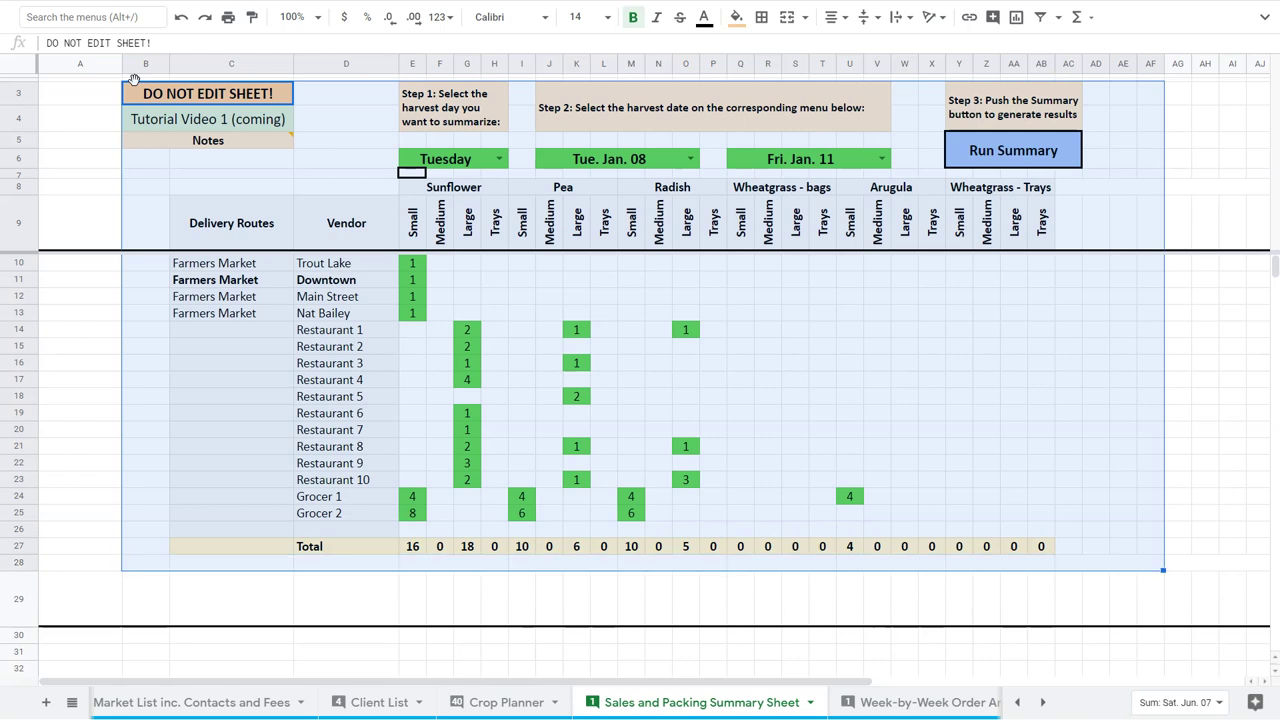
pyautogui.hotkey('ctrl', 'p')
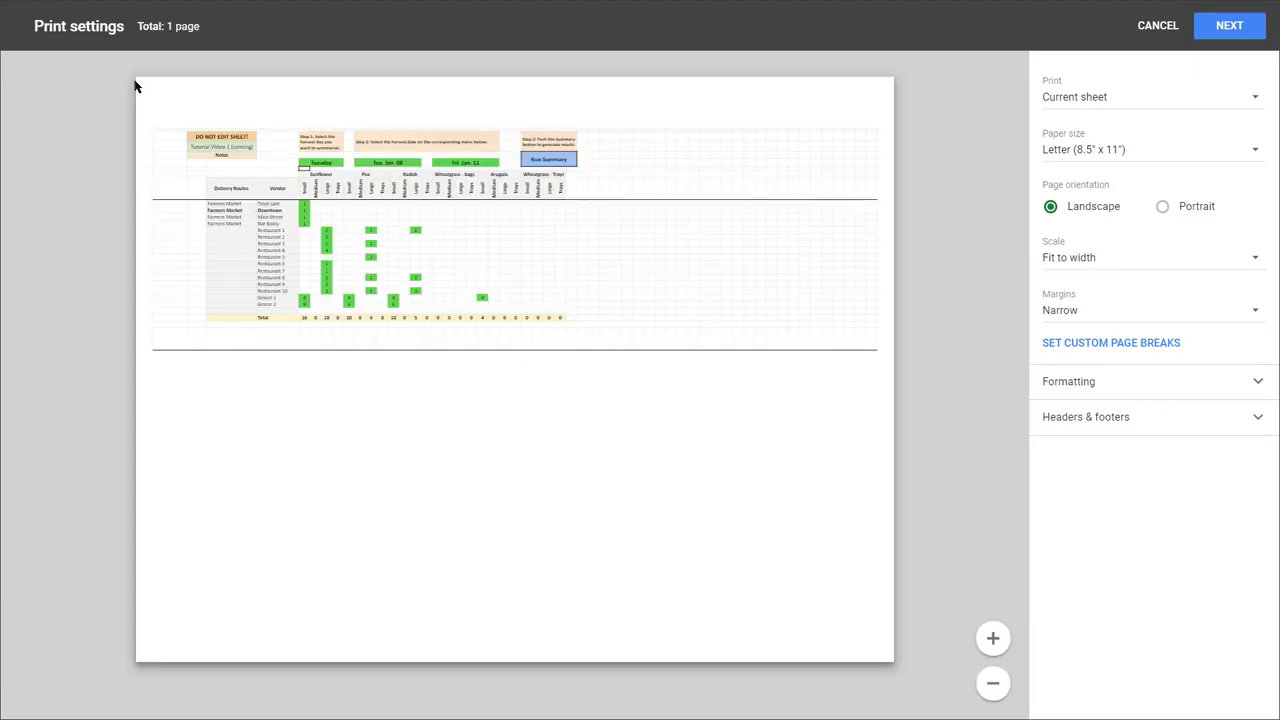
pyautogui.click(1228, 95)
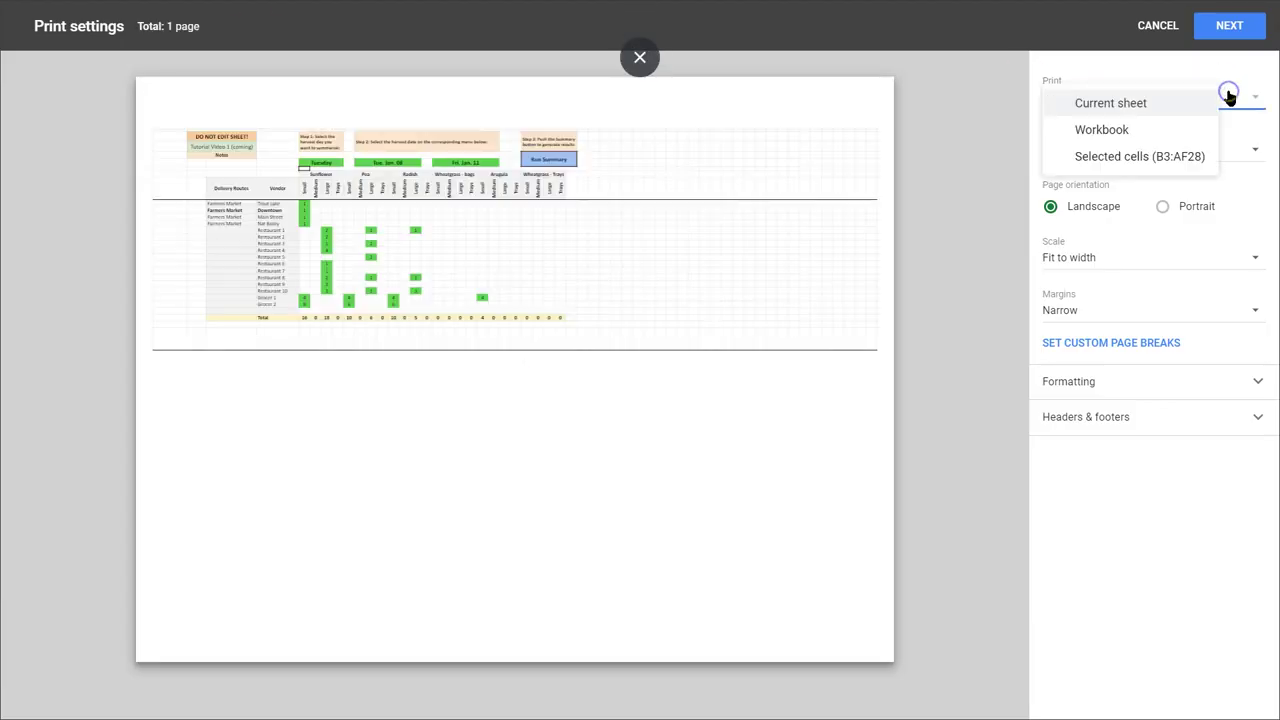
pyautogui.click(1117, 155)
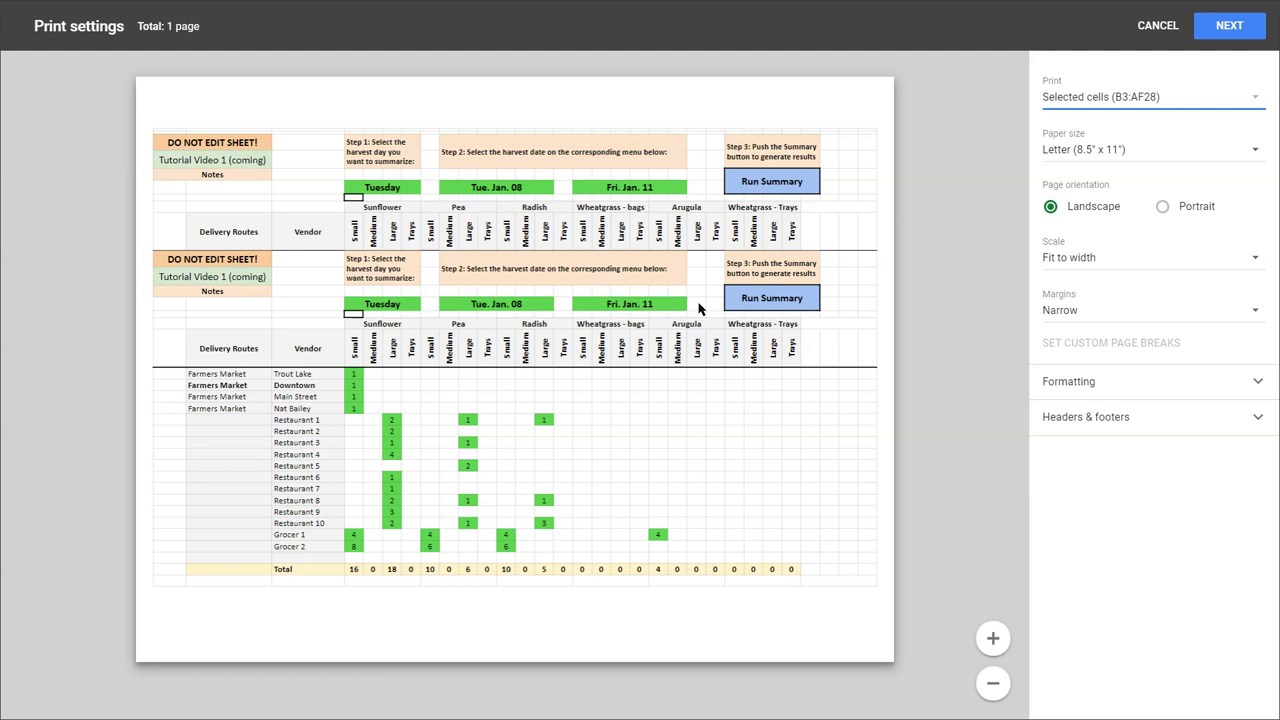
pyautogui.click(653, 490)
pyautogui.press('Escape')
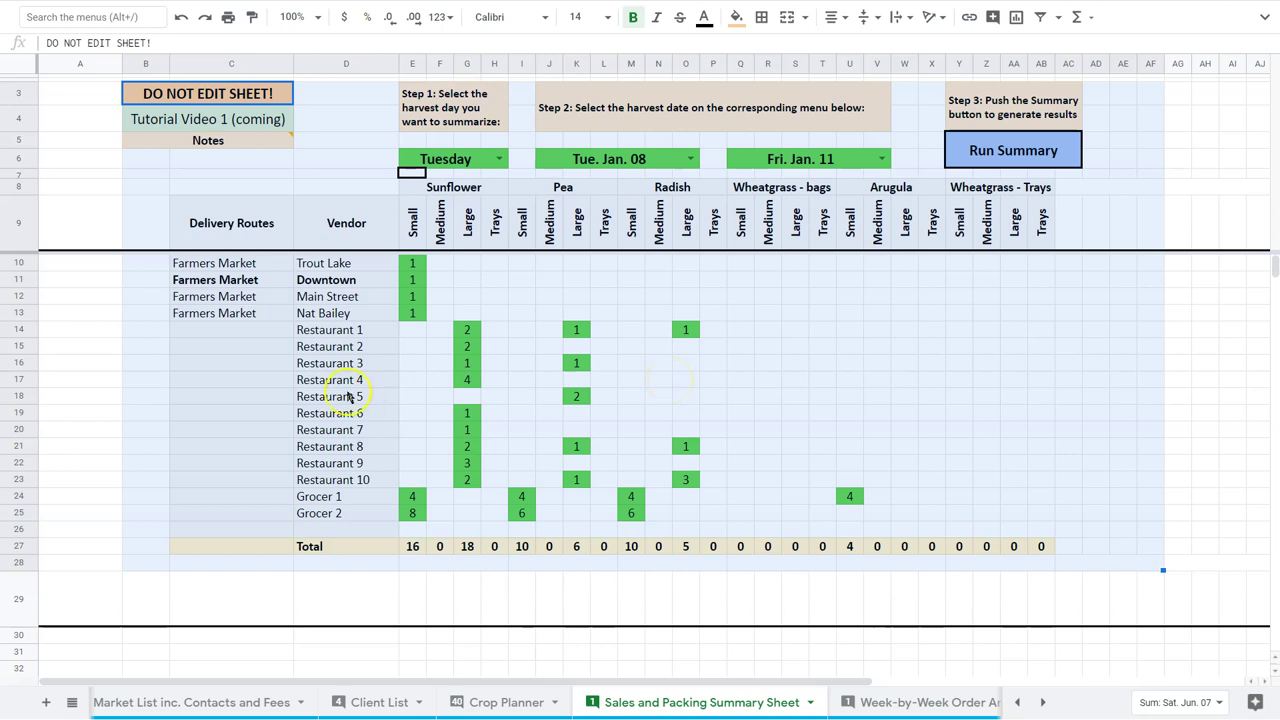
pyautogui.hotkey('ctrl', 'p')
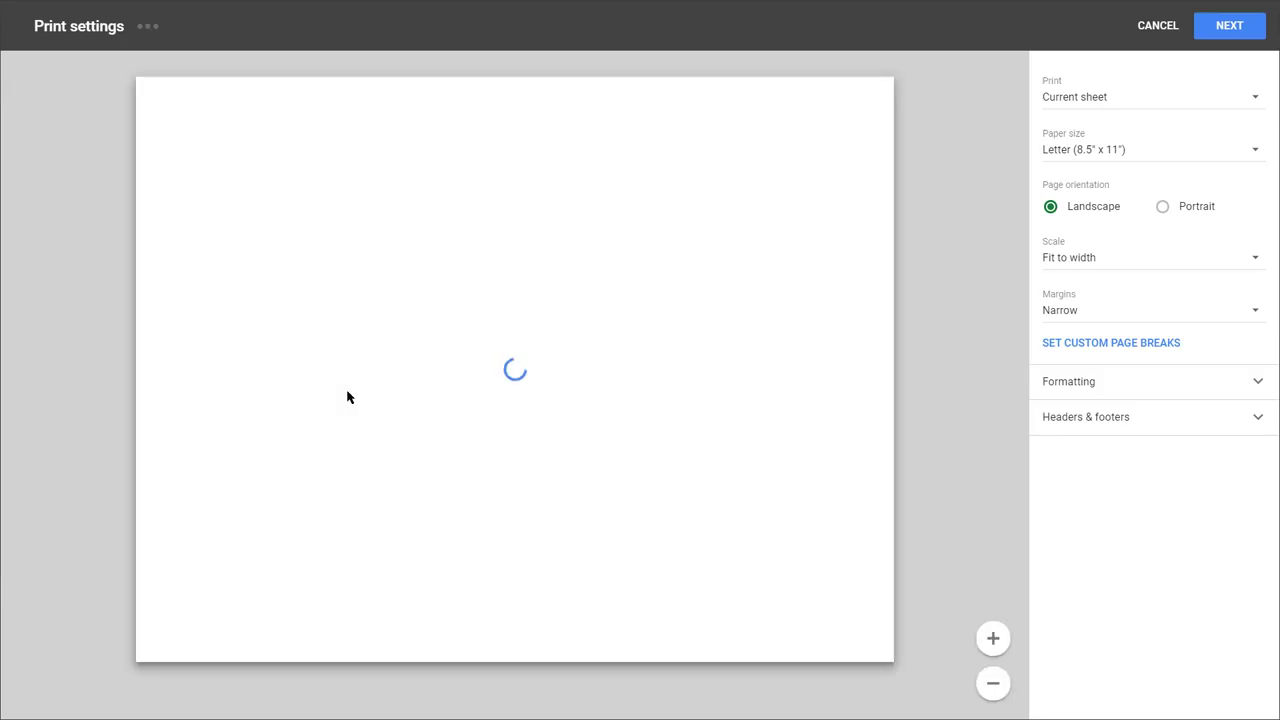
pyautogui.click(1125, 100)
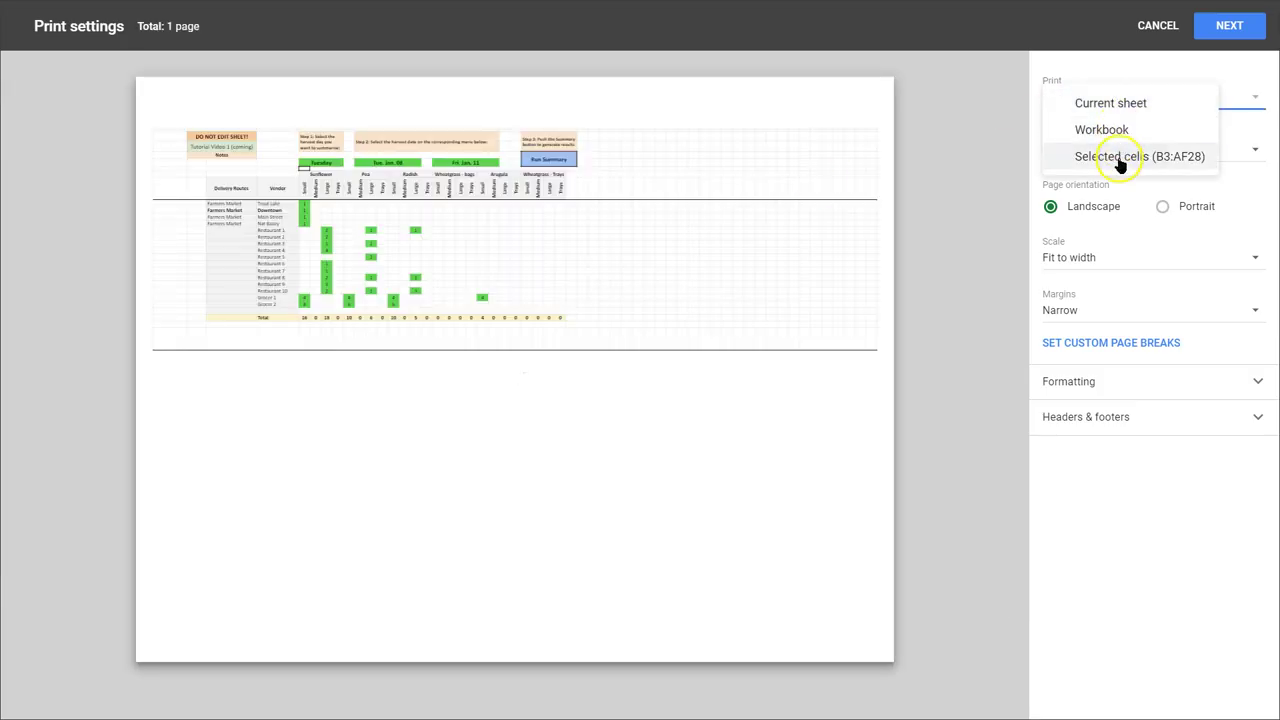
pyautogui.click(1118, 158)
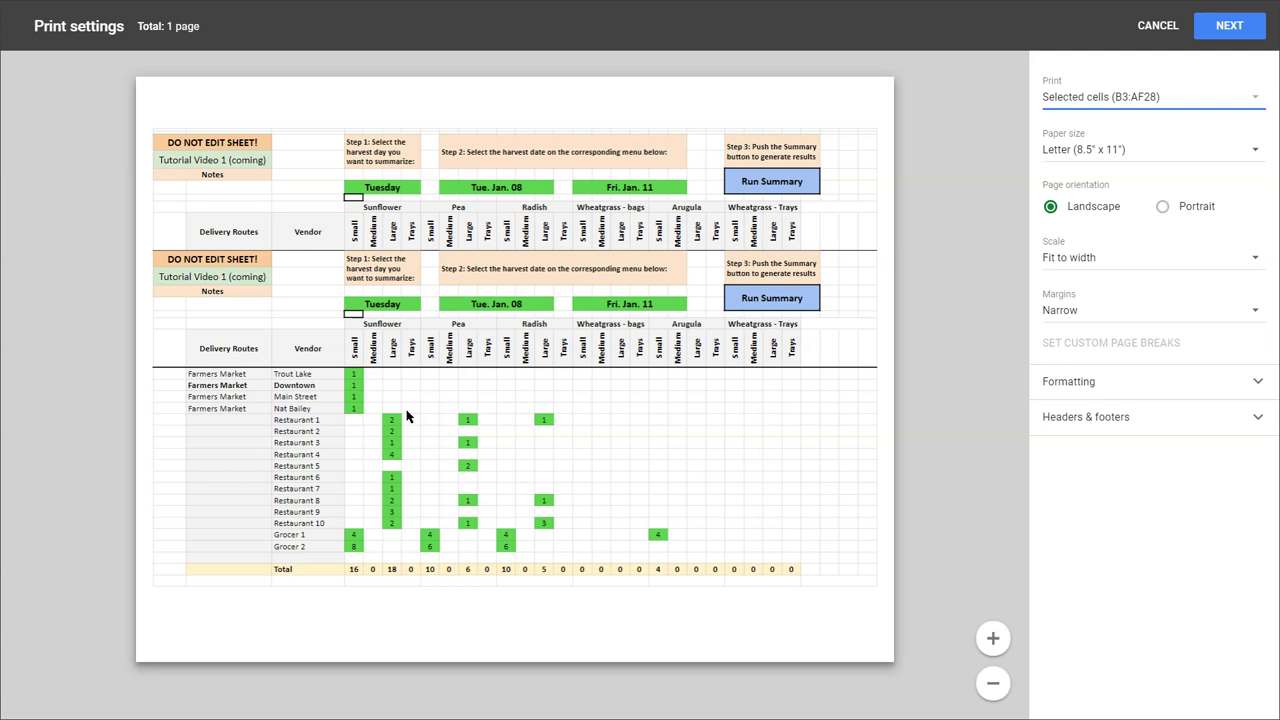
pyautogui.press('Escape')
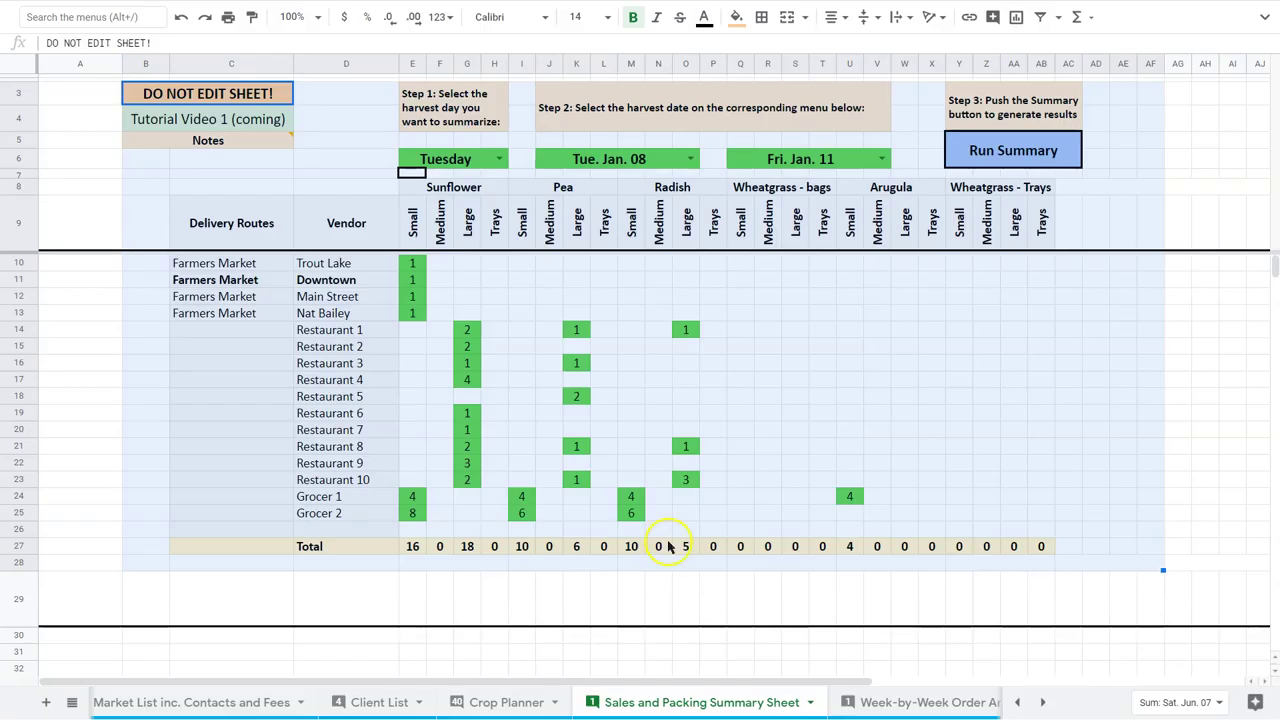
pyautogui.click(694, 638)
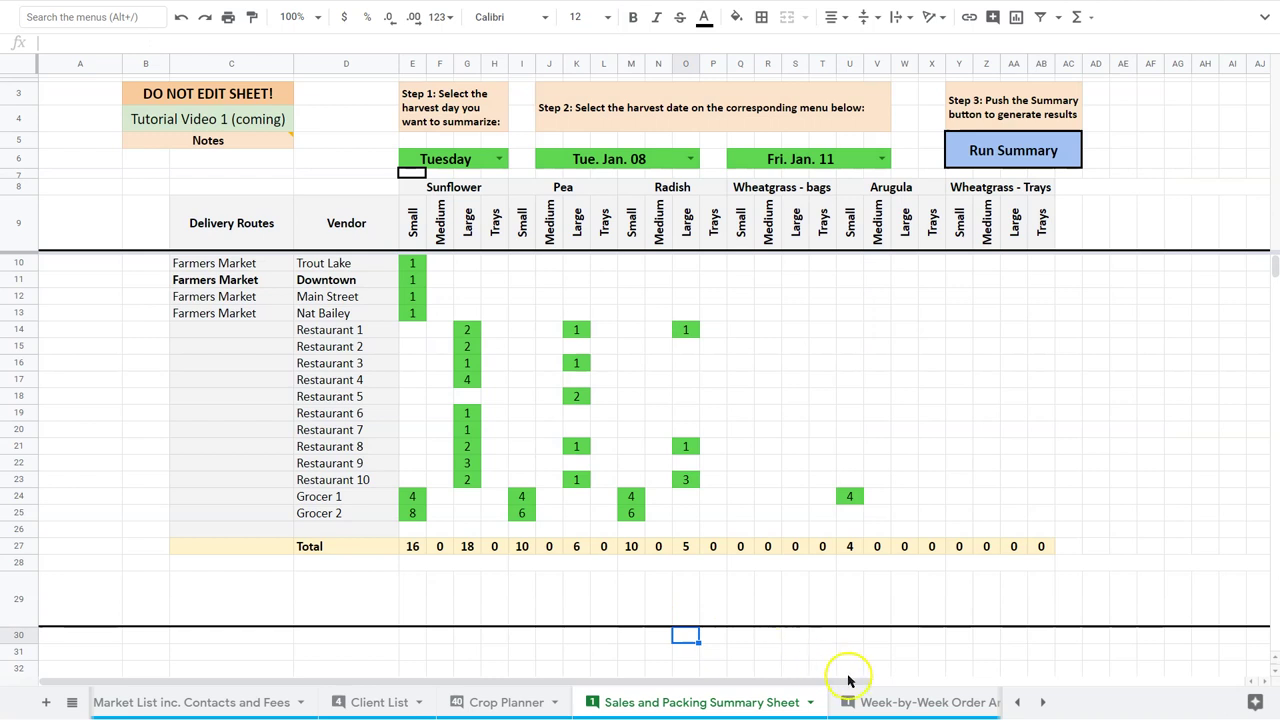
# Step: Select summary rows 6 through 27, harvest-day row to Total row, and copy them
pyautogui.click(886, 702)
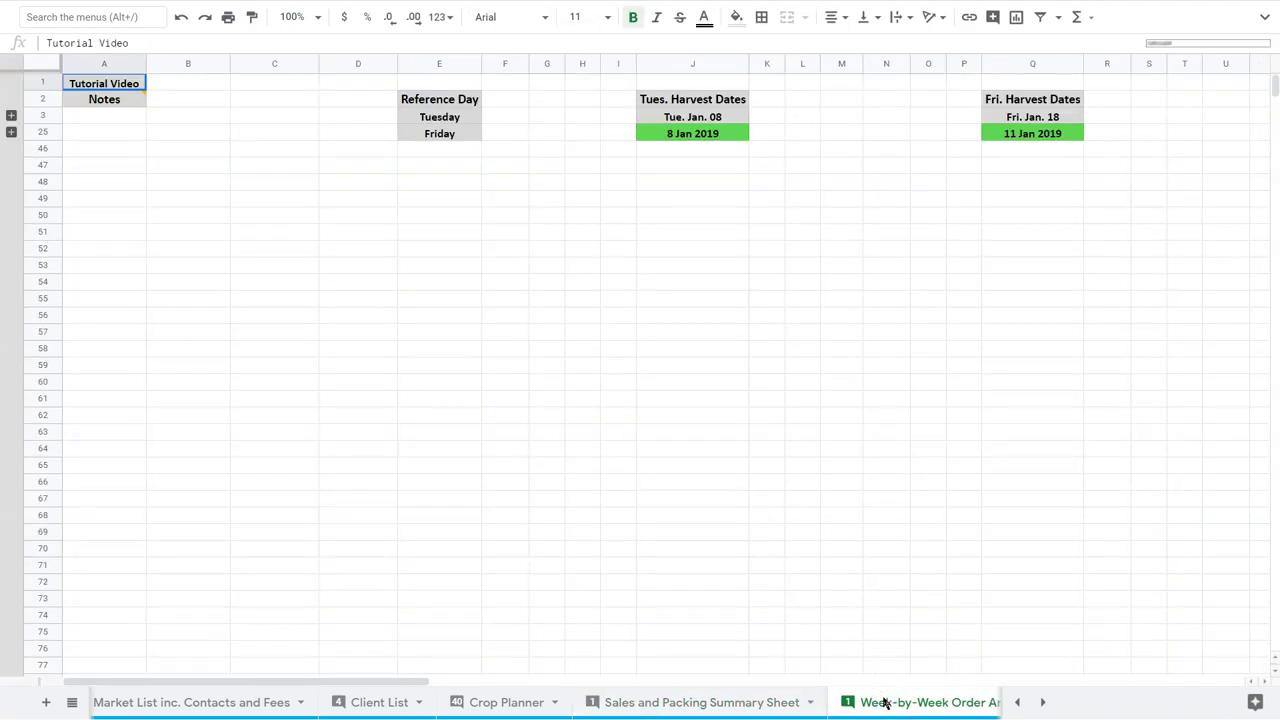
pyautogui.click(760, 702)
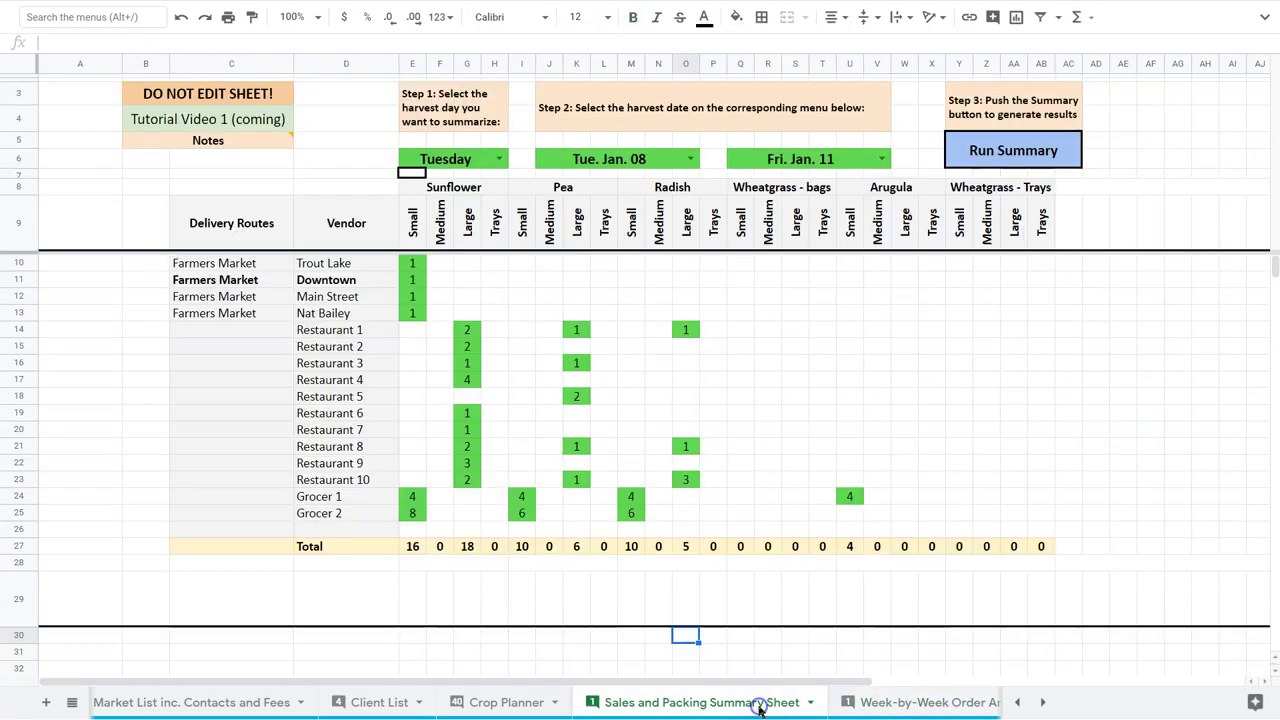
pyautogui.click(18, 92)
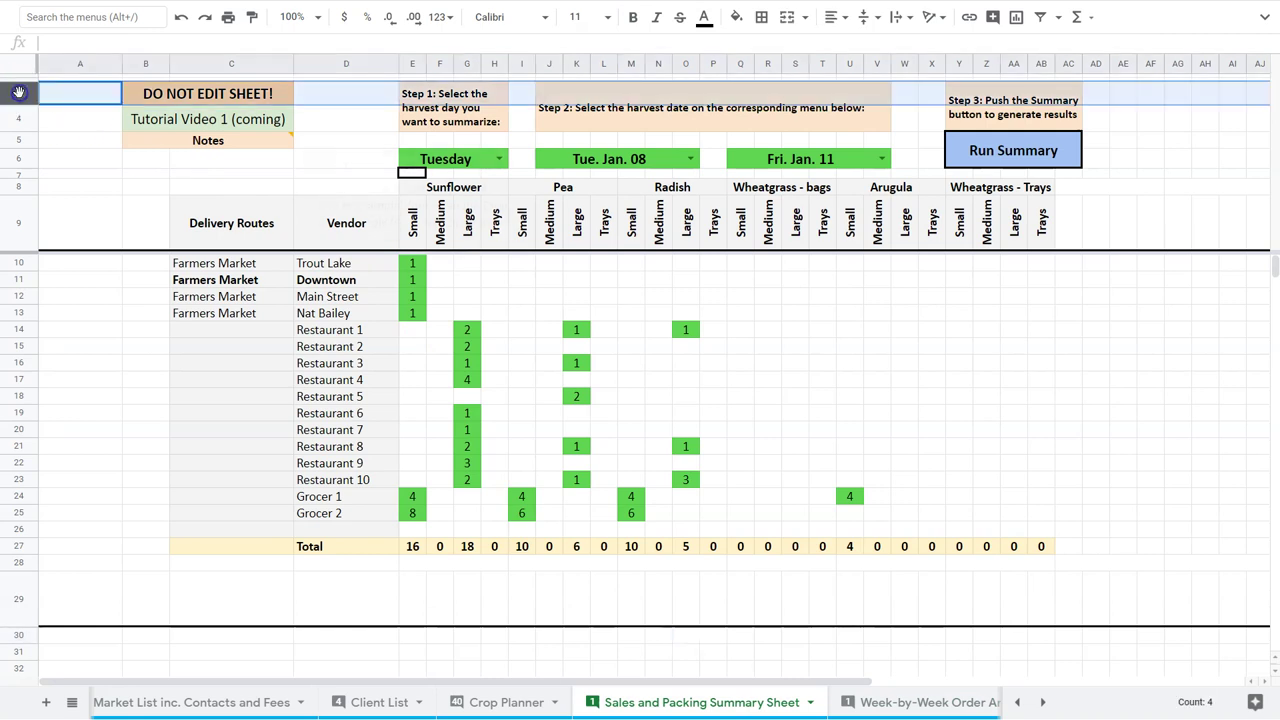
pyautogui.hotkey('shift', 'Down')
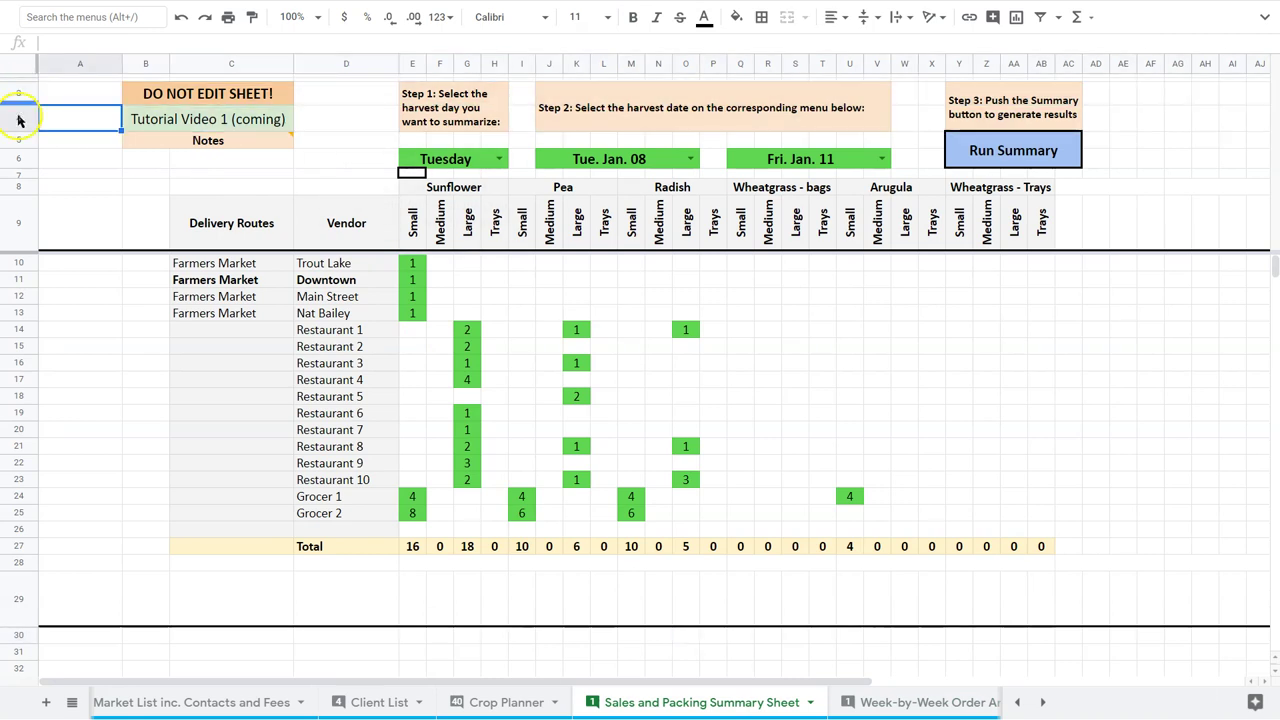
pyautogui.click(16, 156)
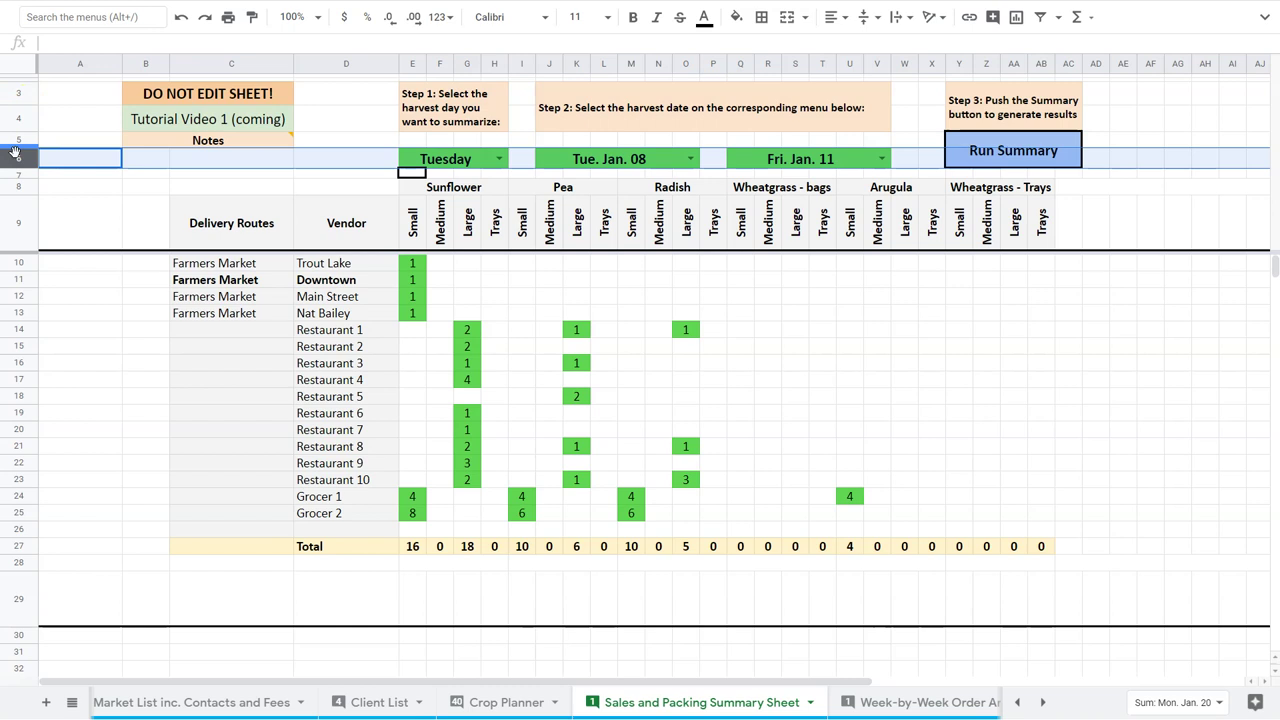
pyautogui.moveTo(292, 144)
pyautogui.hotkey('shift', 'Down')
pyautogui.hotkey('shift', 'Down')
pyautogui.hotkey('shift', 'Down')
pyautogui.hotkey('shift', 'Down')
pyautogui.hotkey('shift', 'Down')
pyautogui.hotkey('shift', 'Down')
pyautogui.hotkey('shift', 'Down')
pyautogui.hotkey('shift', 'Down')
pyautogui.hotkey('shift', 'Down')
pyautogui.hotkey('shift', 'Down')
pyautogui.hotkey('shift', 'Down')
pyautogui.hotkey('shift', 'Down')
pyautogui.hotkey('shift', 'Down')
pyautogui.hotkey('shift', 'Down')
pyautogui.hotkey('shift', 'Down')
pyautogui.hotkey('shift', 'Down')
pyautogui.hotkey('shift', 'Down')
pyautogui.hotkey('shift', 'Down')
pyautogui.hotkey('shift', 'Down')
pyautogui.hotkey('shift', 'Down')
pyautogui.hotkey('shift', 'Down')
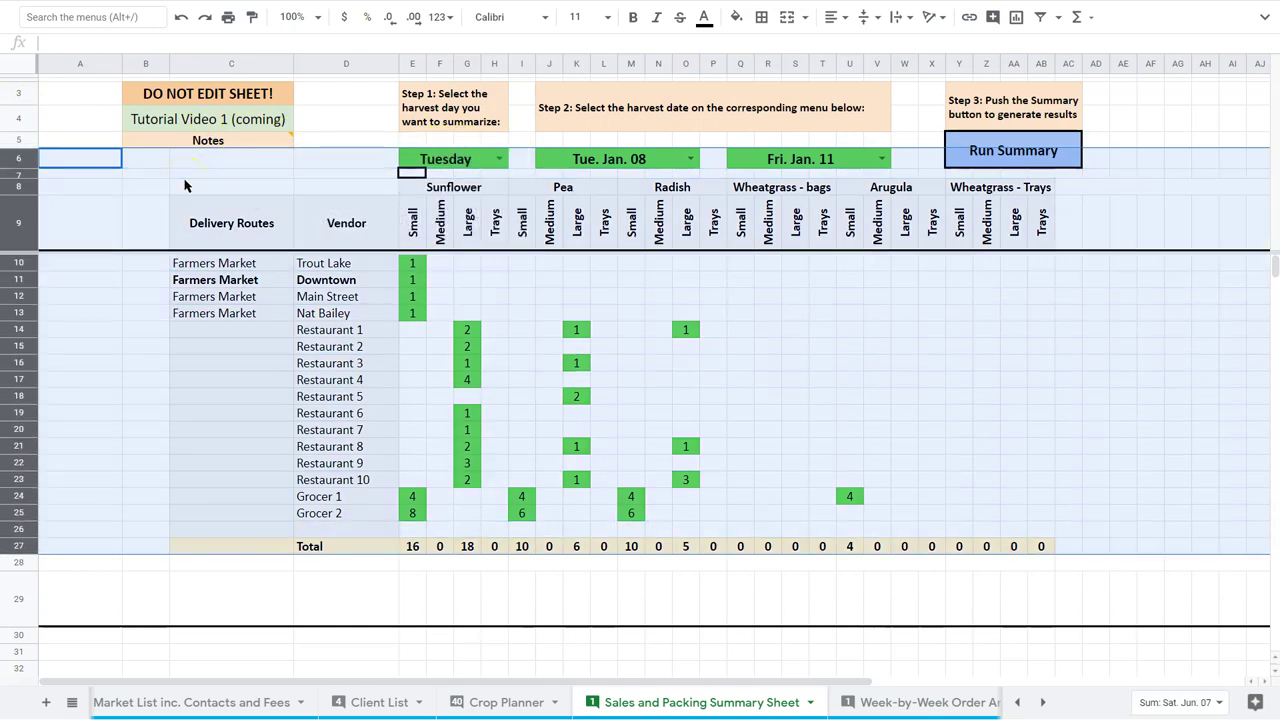
pyautogui.hotkey('ctrl', 'c')
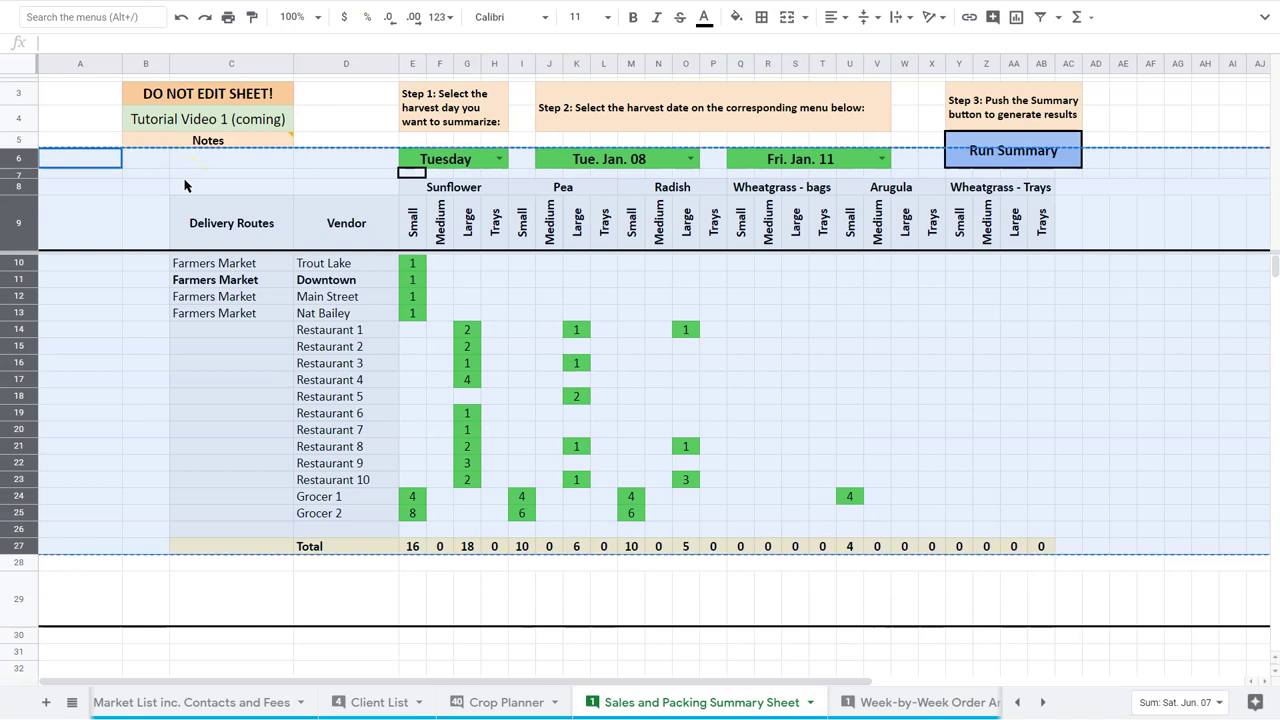
# Step: On the Week-by-Week Order Archive tab, expand both collapsed row groups
pyautogui.click(880, 705)
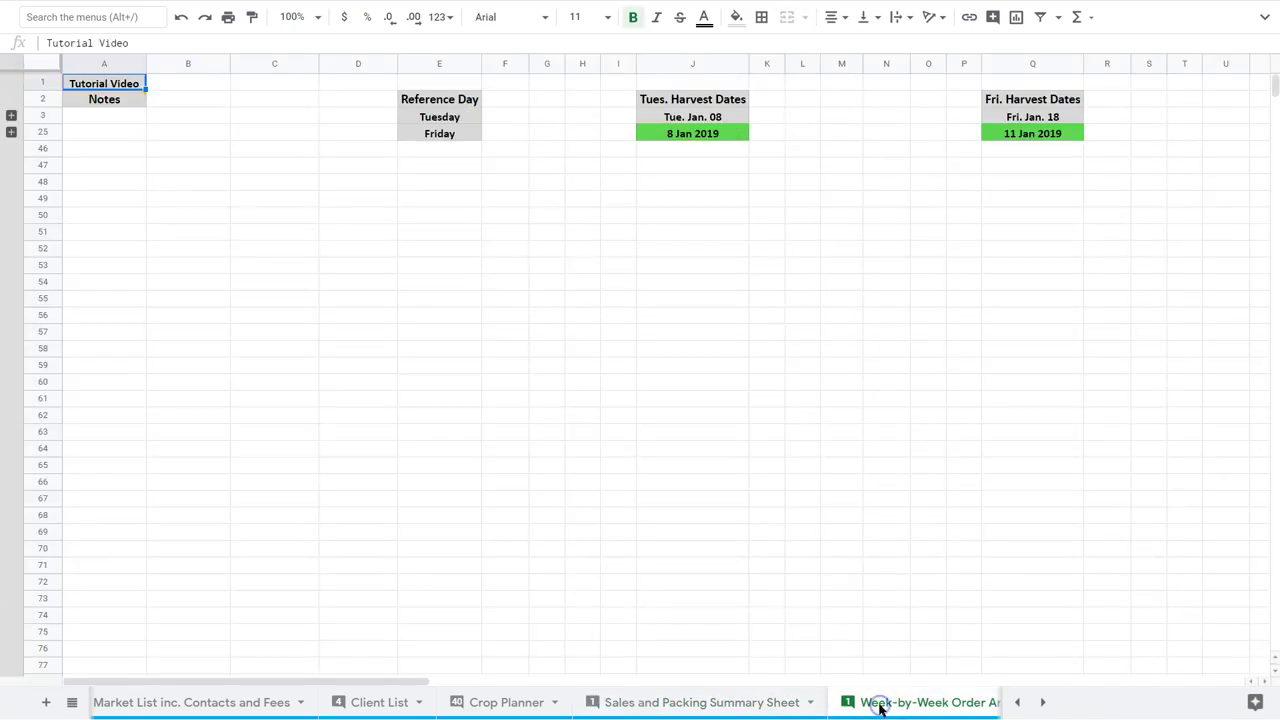
pyautogui.click(12, 133)
pyautogui.click(11, 116)
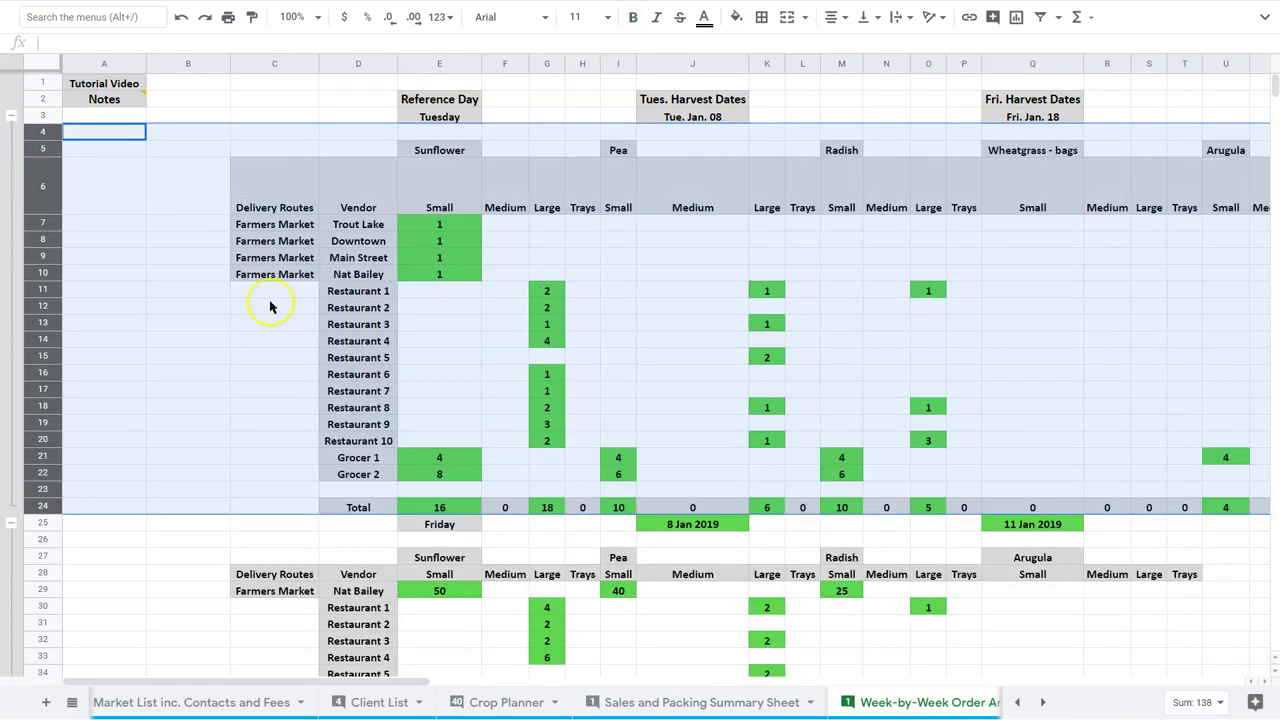
pyautogui.click(316, 341)
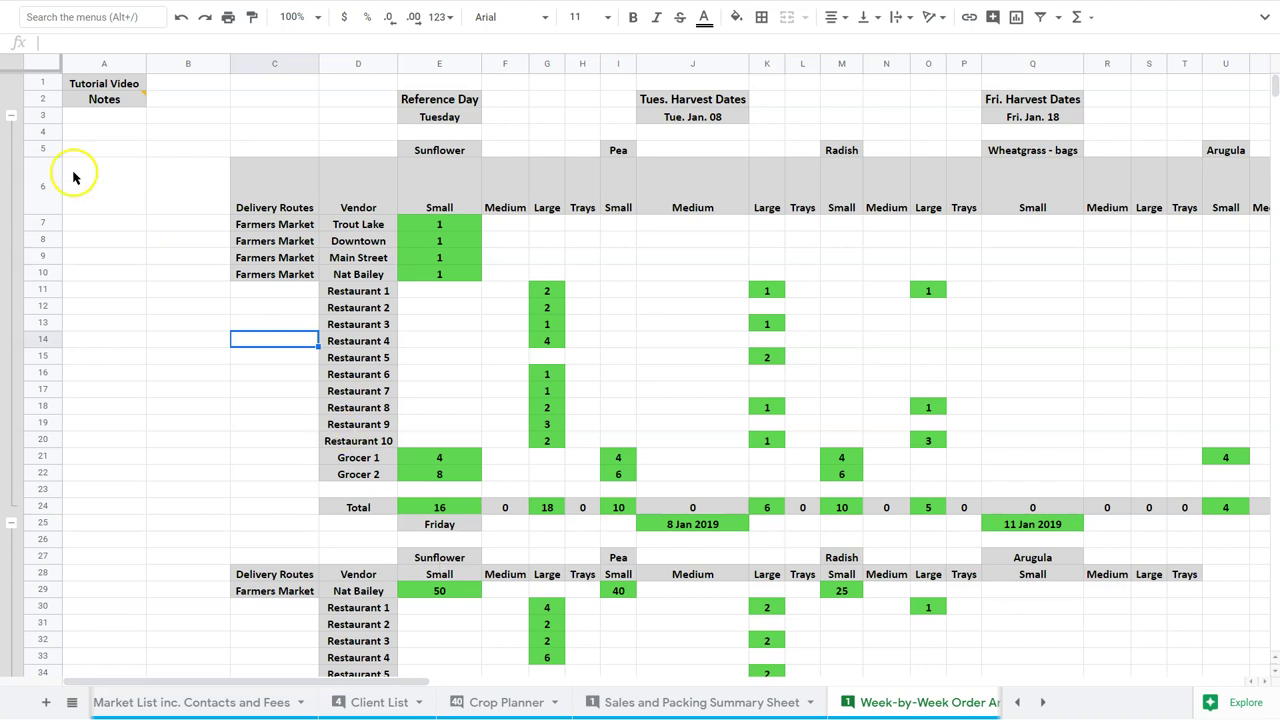
# Step: Paste the copied summary as values only starting at cell A47
pyautogui.scroll(-5, 210, 530)
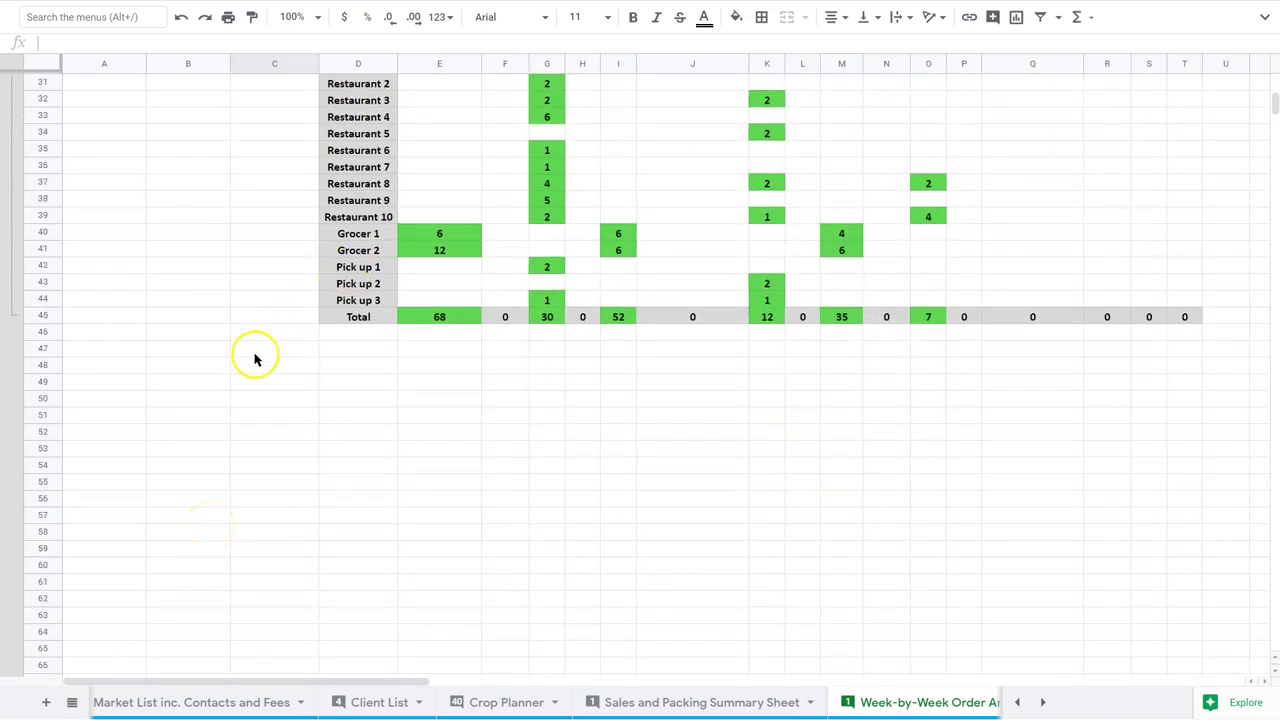
pyautogui.click(90, 352)
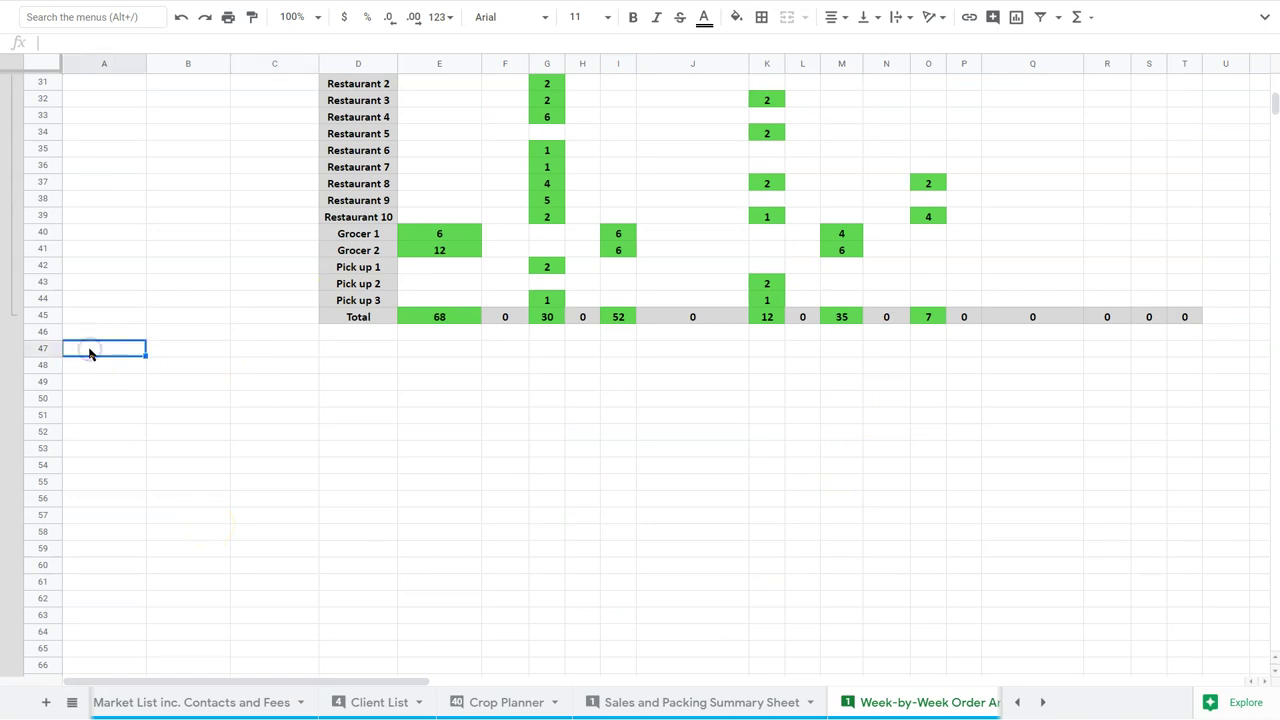
pyautogui.rightClick(89, 353)
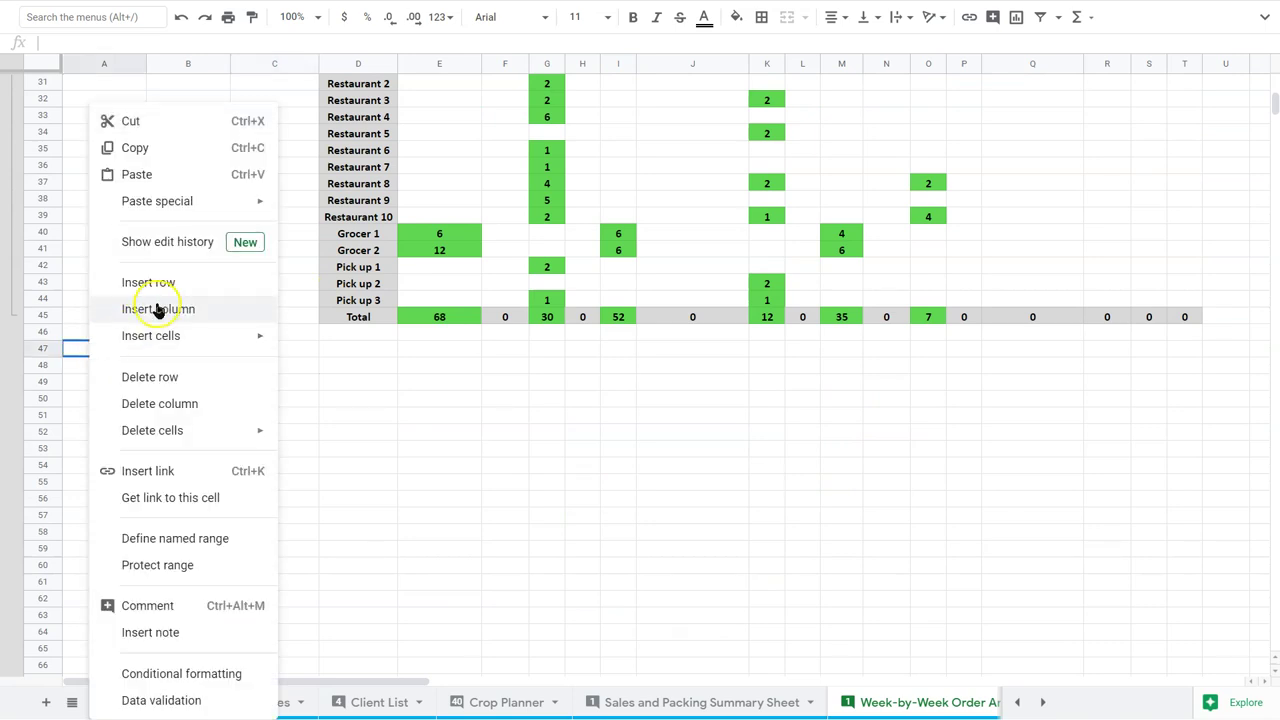
pyautogui.moveTo(157, 215)
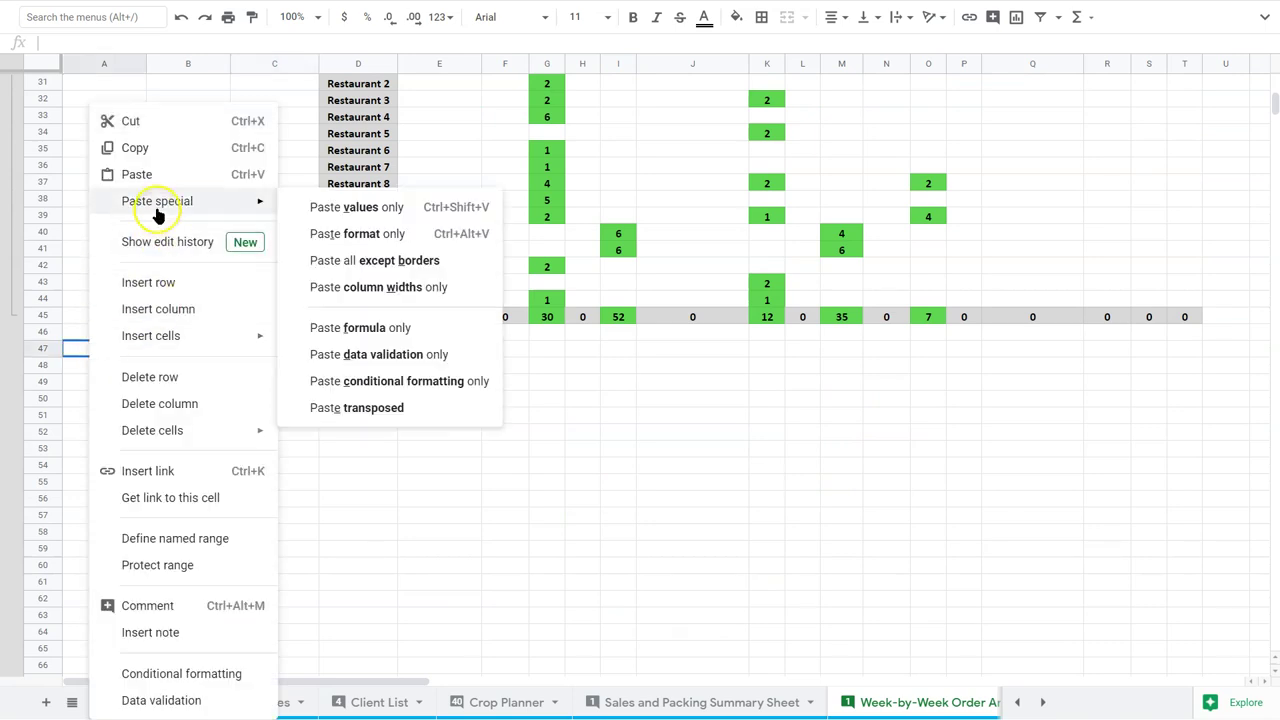
pyautogui.click(336, 209)
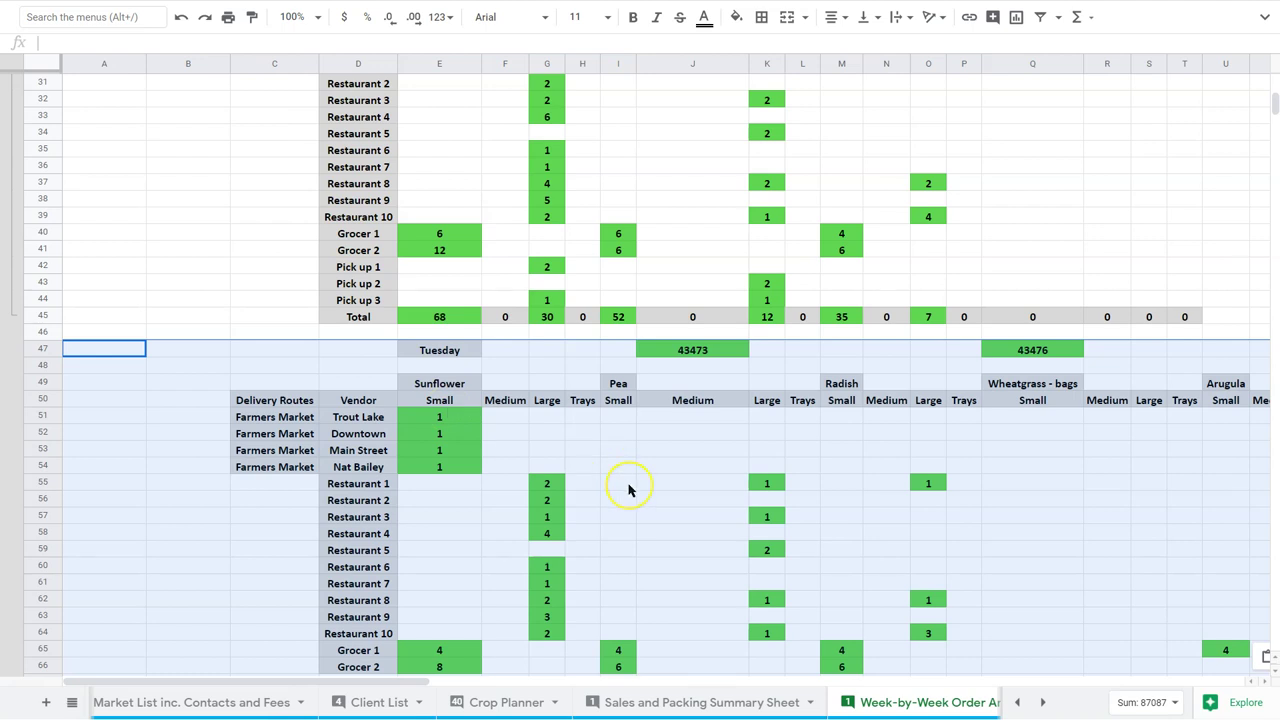
# Step: Format J47 and Q47 with the '26 Sep 2008' date format, showing 8 Jan 2019 and 11 Jan 2019
pyautogui.scroll(-4, 628, 489)
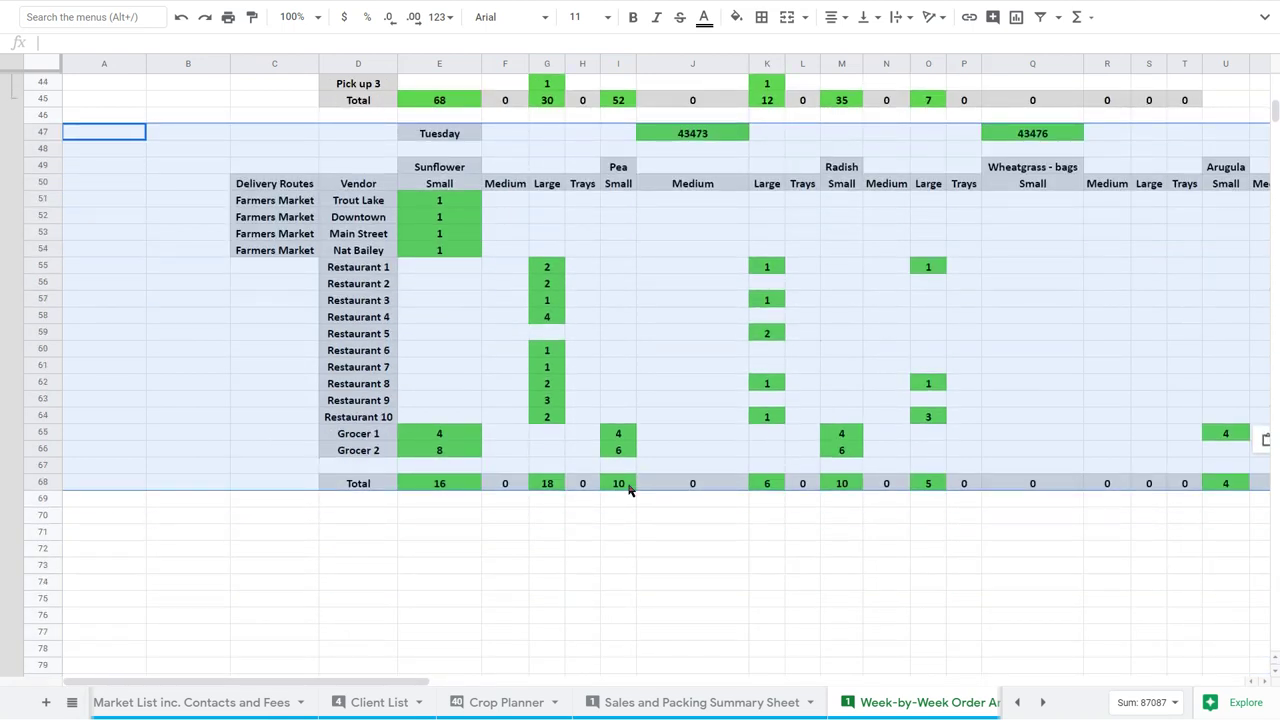
pyautogui.scroll(3, 700, 534)
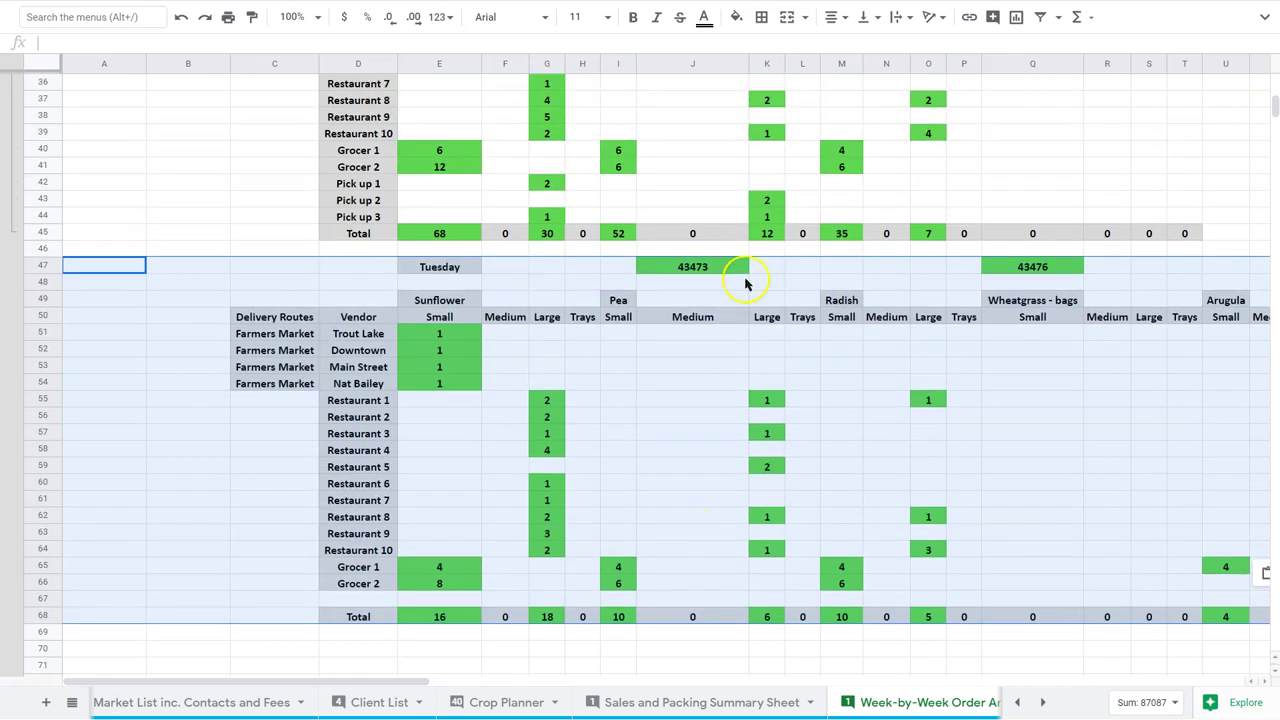
pyautogui.click(709, 274)
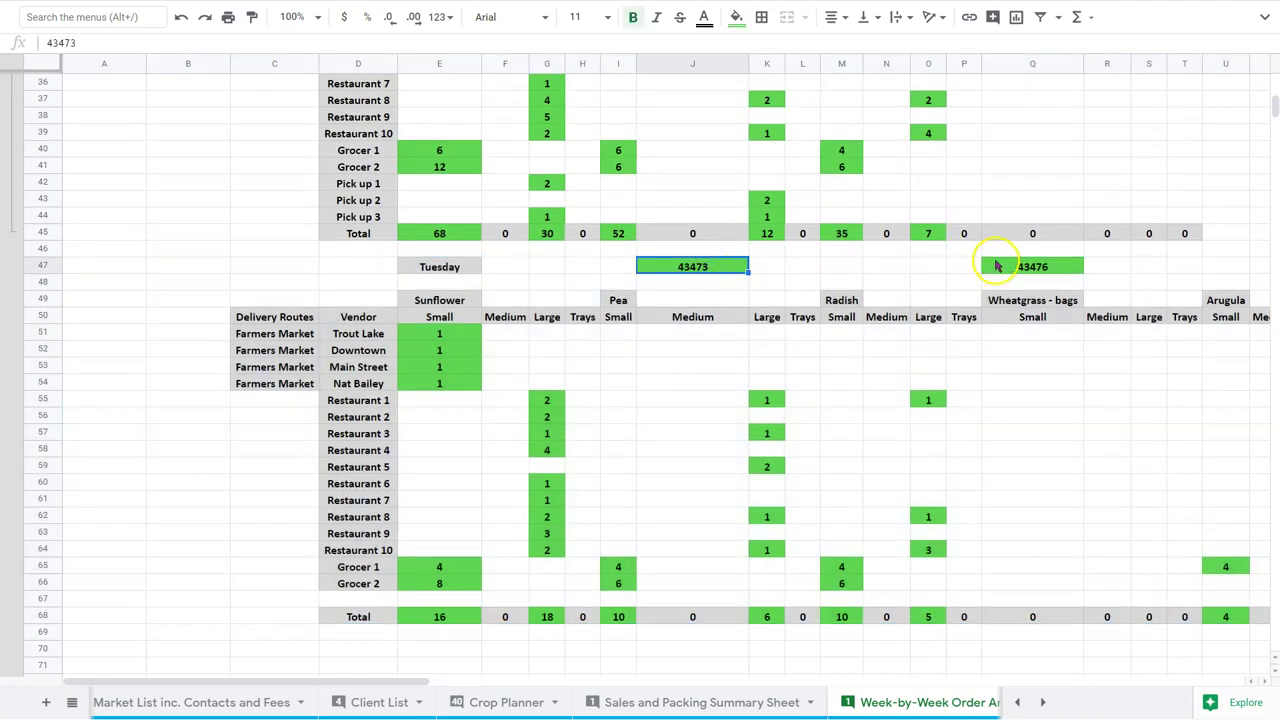
pyautogui.keyDown('ctrl'); pyautogui.click(997, 266); pyautogui.keyUp('ctrl')
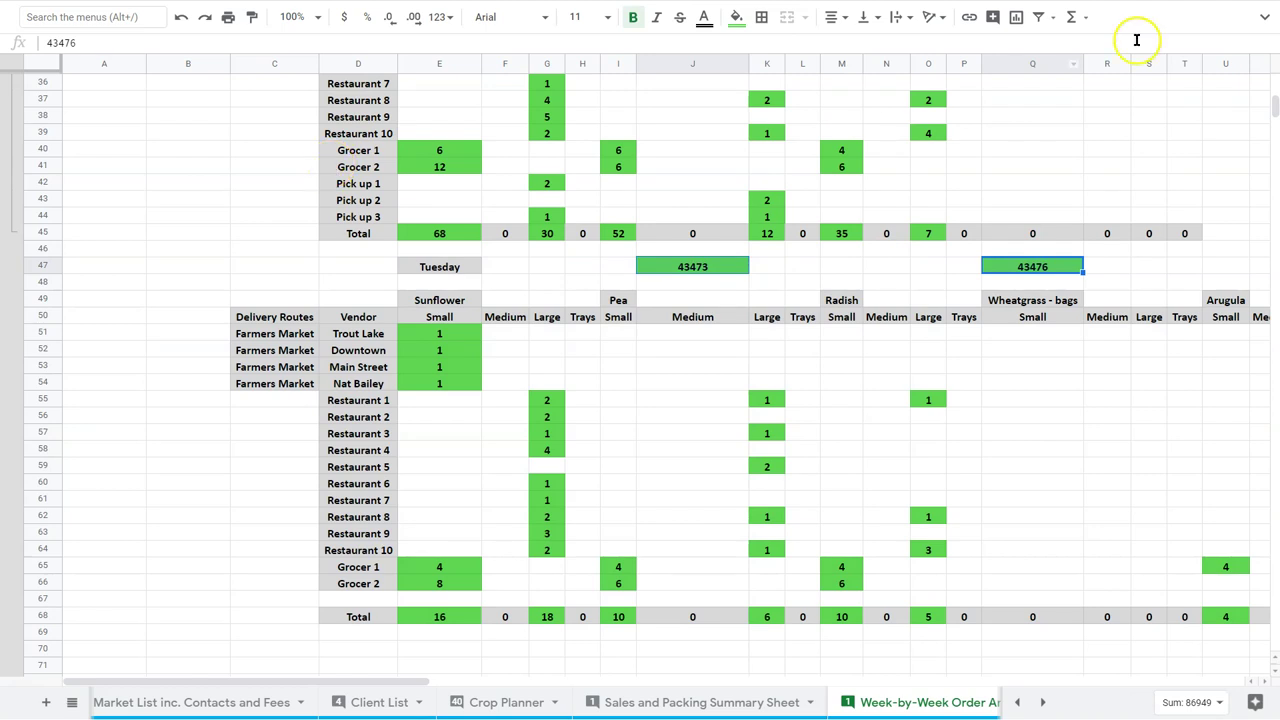
pyautogui.click(1264, 17)
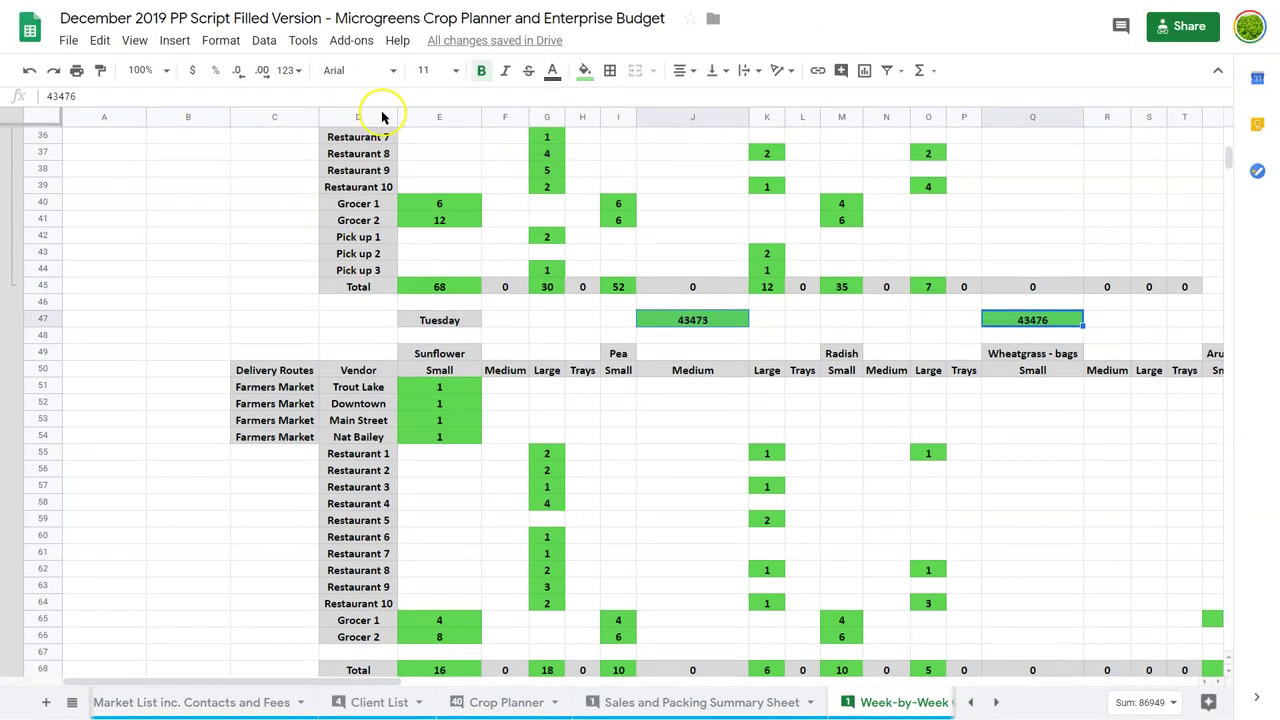
pyautogui.click(221, 42)
pyautogui.moveTo(228, 116)
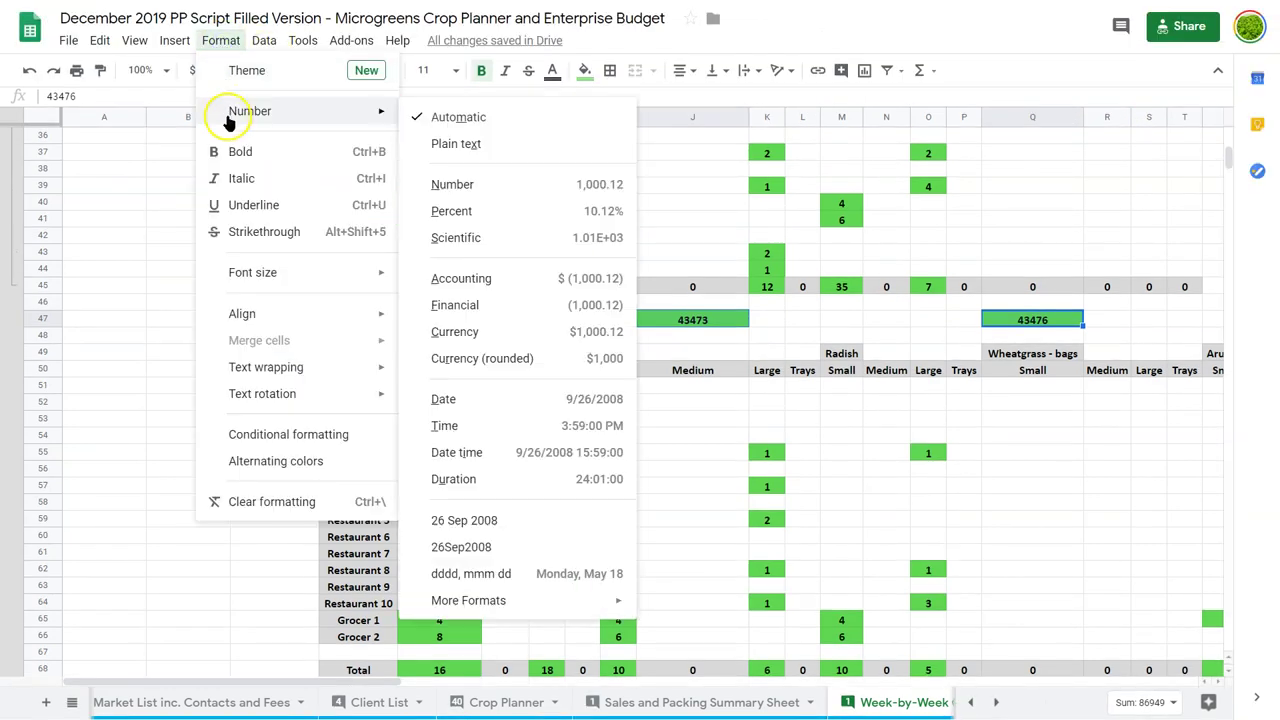
pyautogui.click(478, 528)
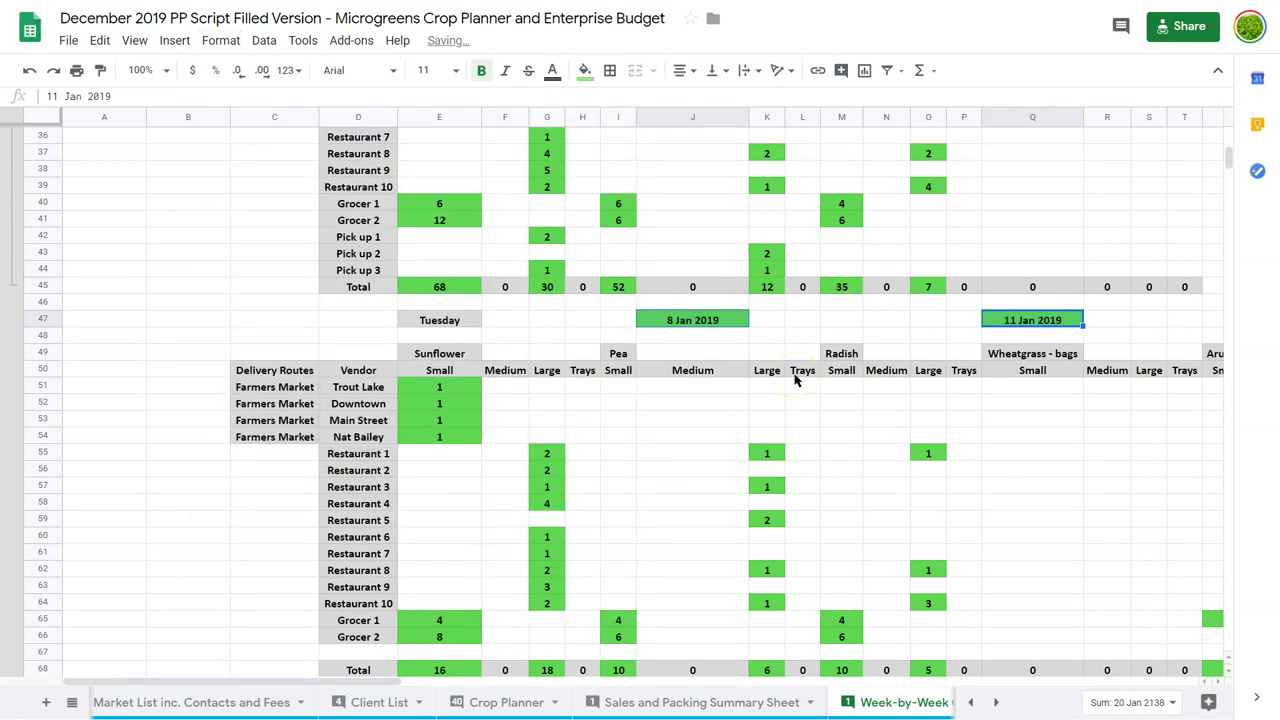
pyautogui.click(1216, 72)
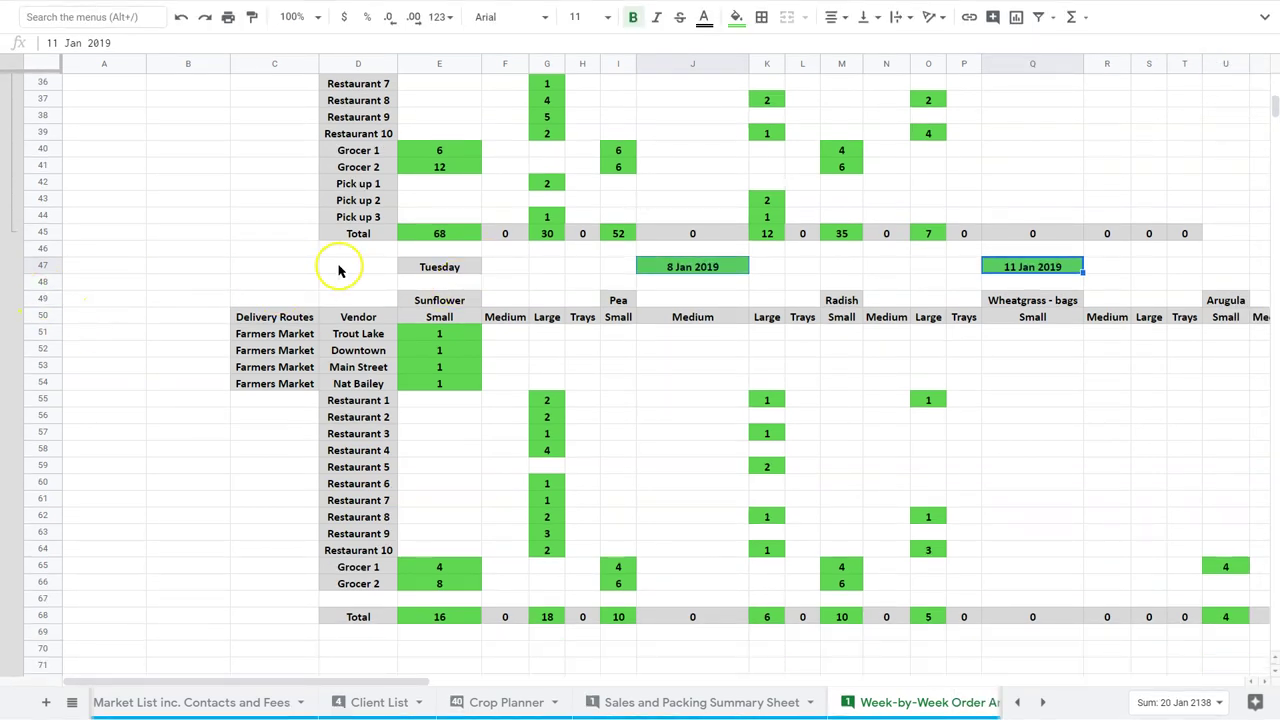
# Step: Group the new Tuesday order rows 48–68
pyautogui.click(418, 265)
pyautogui.press('Left')
pyautogui.press('Left')
pyautogui.press('Left')
pyautogui.press('Left')
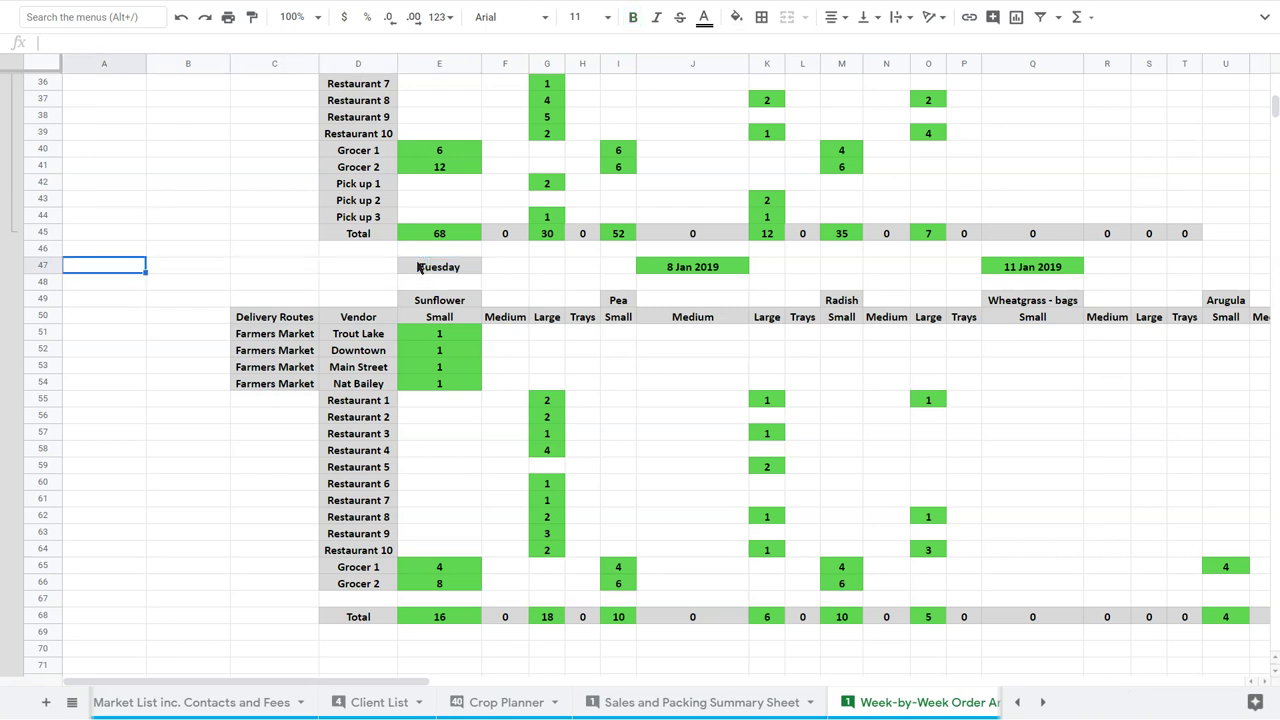
pyautogui.click(42, 281)
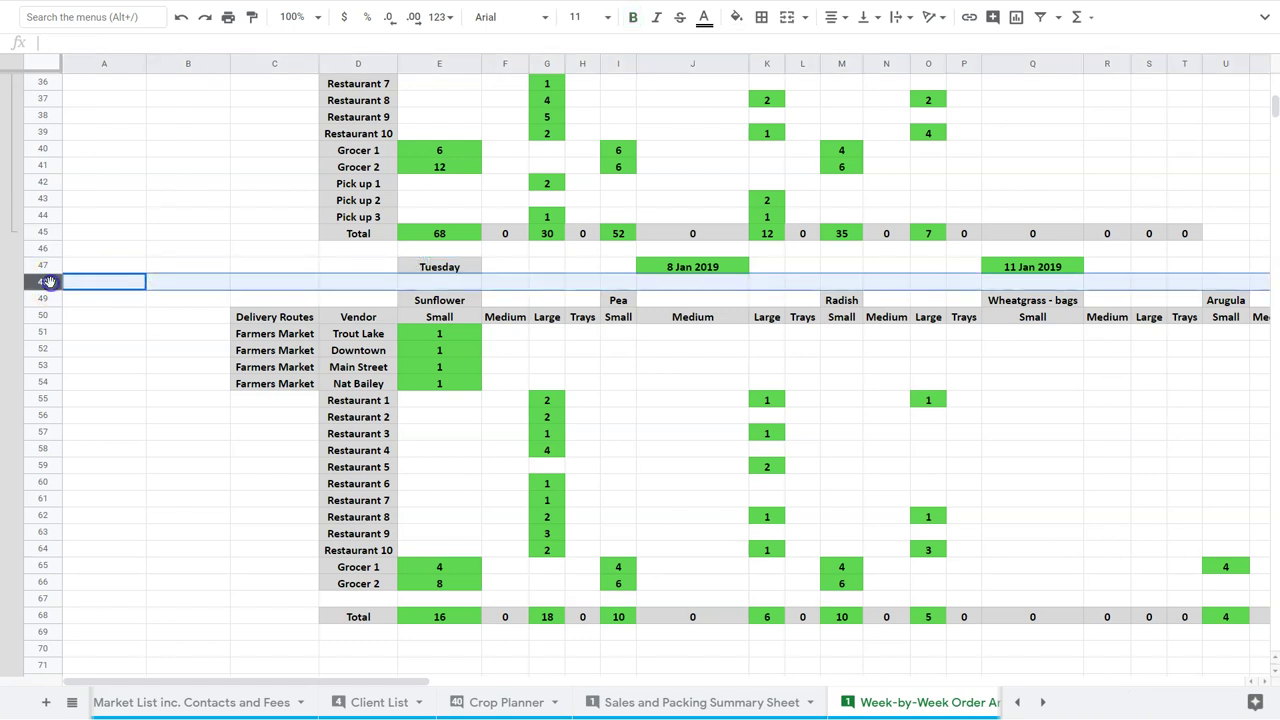
pyautogui.hotkey('shift', 'Down')
pyautogui.hotkey('shift', 'Down')
pyautogui.hotkey('shift', 'Down')
pyautogui.hotkey('shift', 'Down')
pyautogui.hotkey('shift', 'Down')
pyautogui.hotkey('shift', 'Down')
pyautogui.hotkey('shift', 'Down')
pyautogui.hotkey('shift', 'Down')
pyautogui.hotkey('shift', 'Down')
pyautogui.hotkey('shift', 'Down')
pyautogui.hotkey('shift', 'Down')
pyautogui.hotkey('shift', 'Down')
pyautogui.hotkey('shift', 'Down')
pyautogui.hotkey('shift', 'Down')
pyautogui.hotkey('shift', 'Down')
pyautogui.hotkey('shift', 'Down')
pyautogui.hotkey('shift', 'Down')
pyautogui.hotkey('shift', 'Down')
pyautogui.hotkey('shift', 'Down')
pyautogui.hotkey('shift', 'Down')
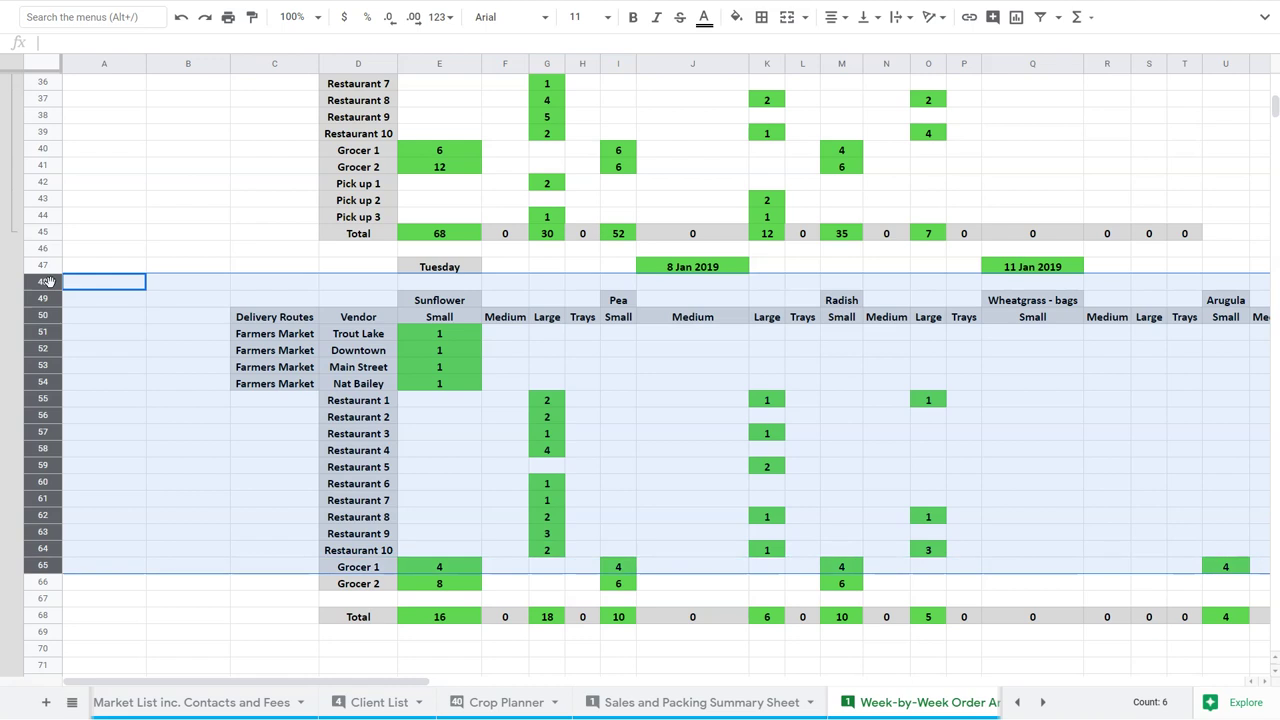
pyautogui.rightClick(46, 366)
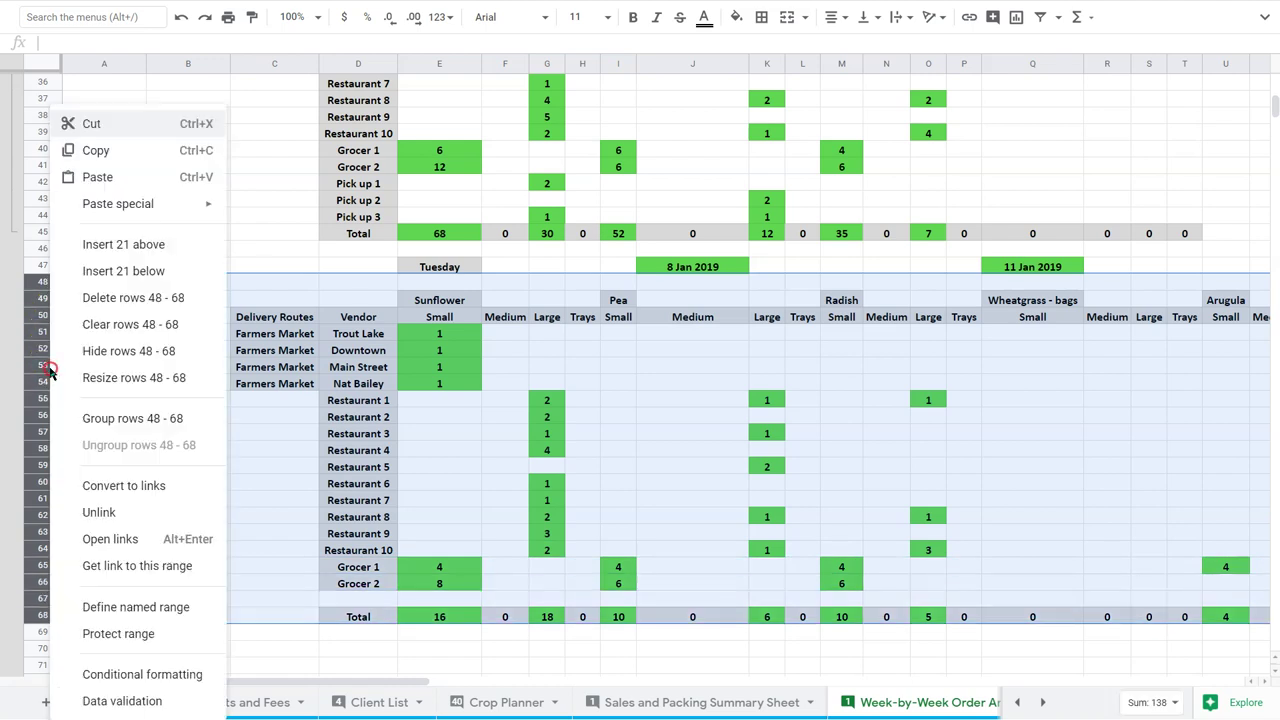
pyautogui.click(128, 419)
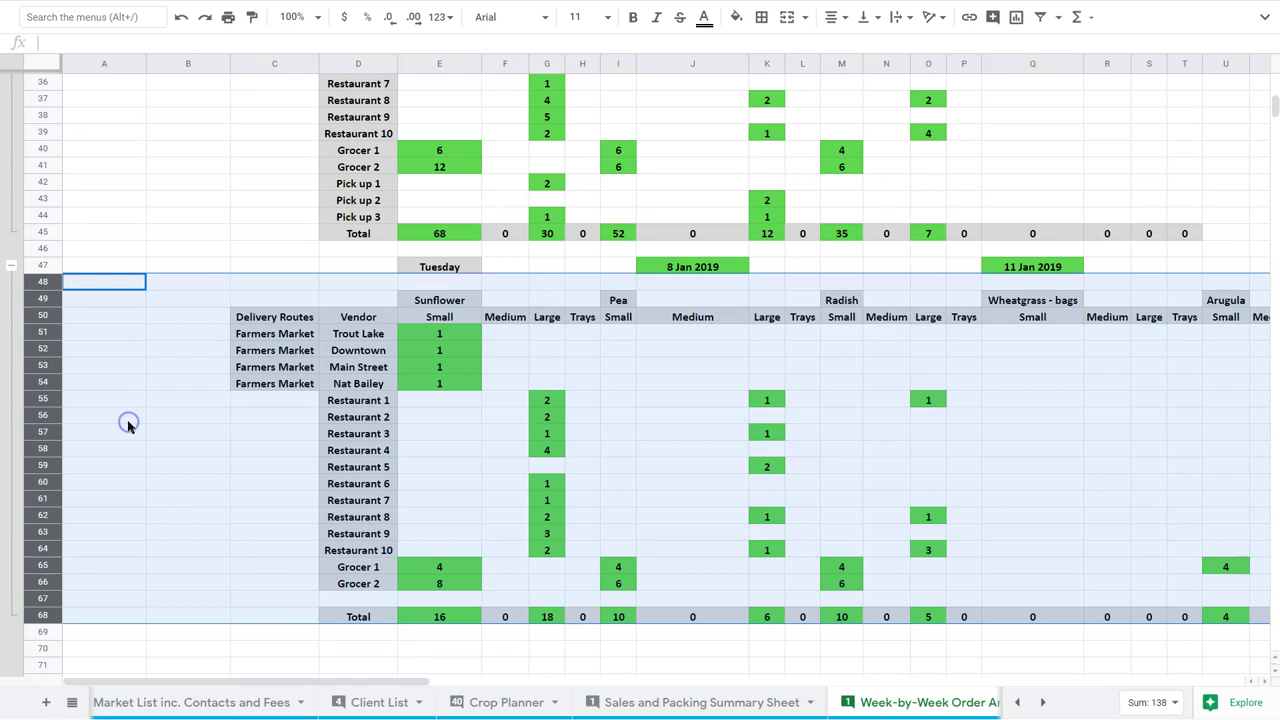
# Step: Collapse the row groups 48–68, 26–45 and 4–24, leaving only the date rows visible
pyautogui.click(13, 333)
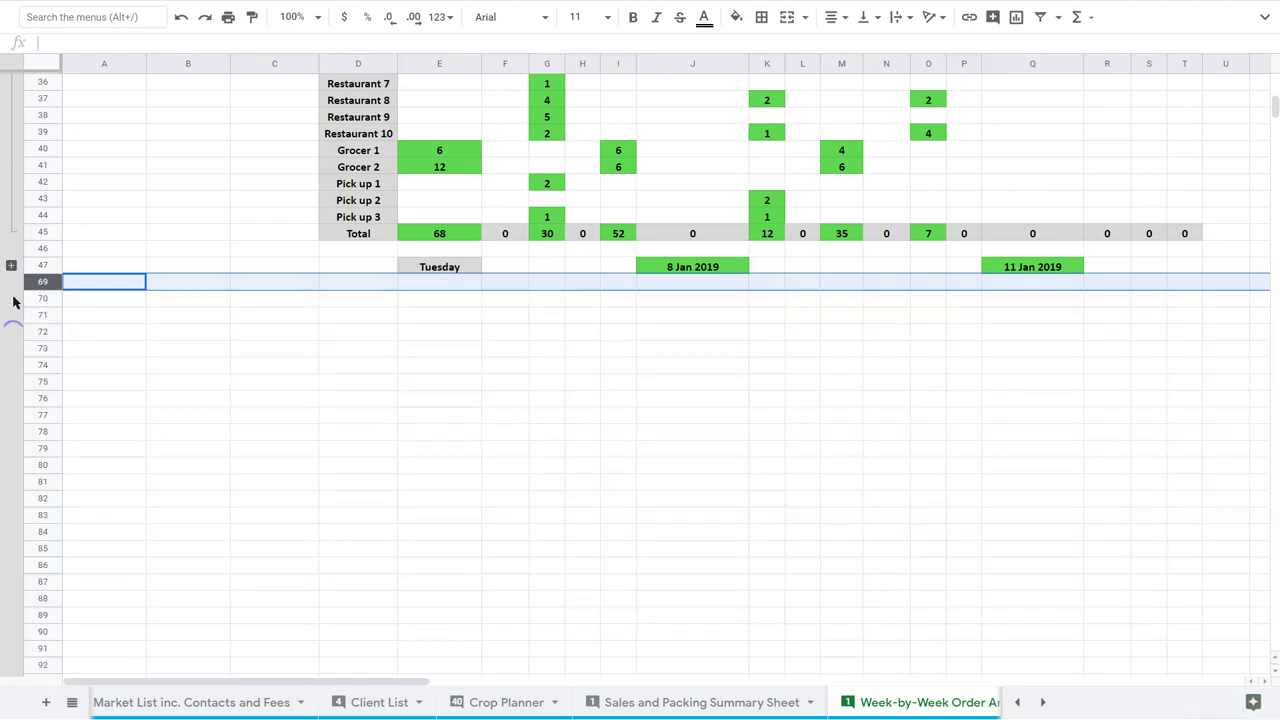
pyautogui.click(11, 183)
pyautogui.scroll(3, 145, 270)
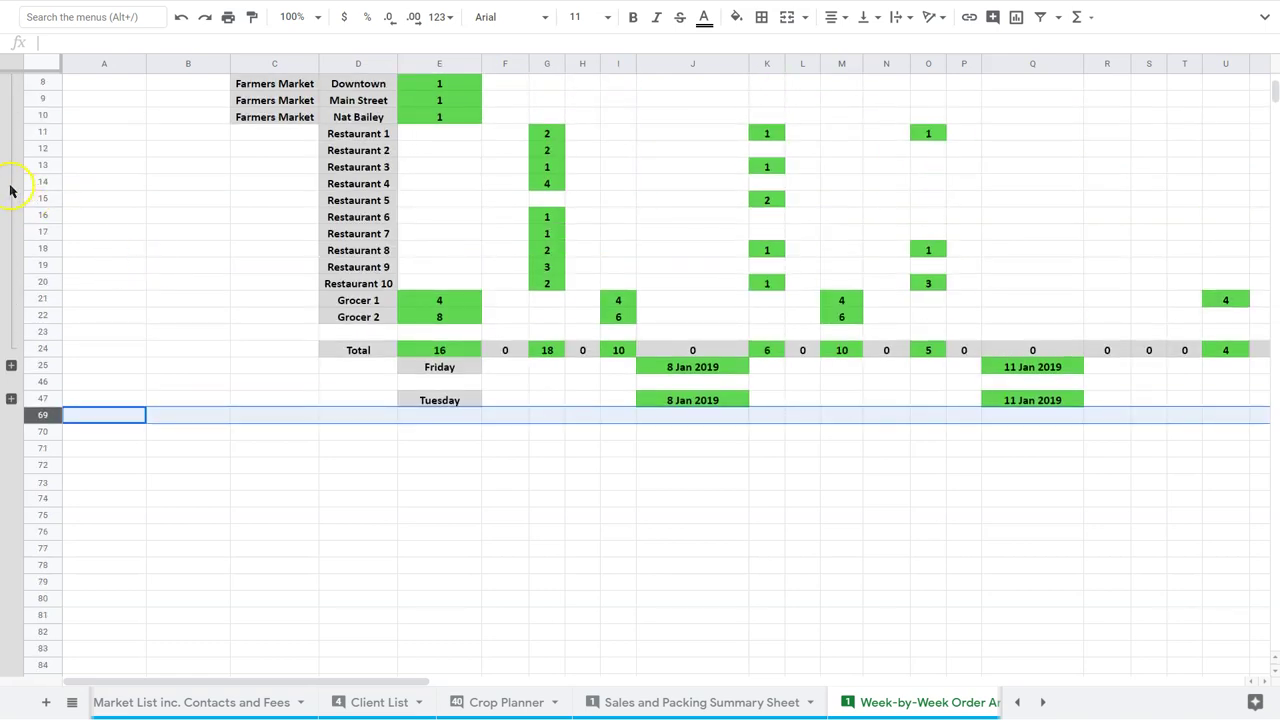
pyautogui.click(11, 188)
pyautogui.scroll(1, 334, 318)
pyautogui.scroll(1, 334, 318)
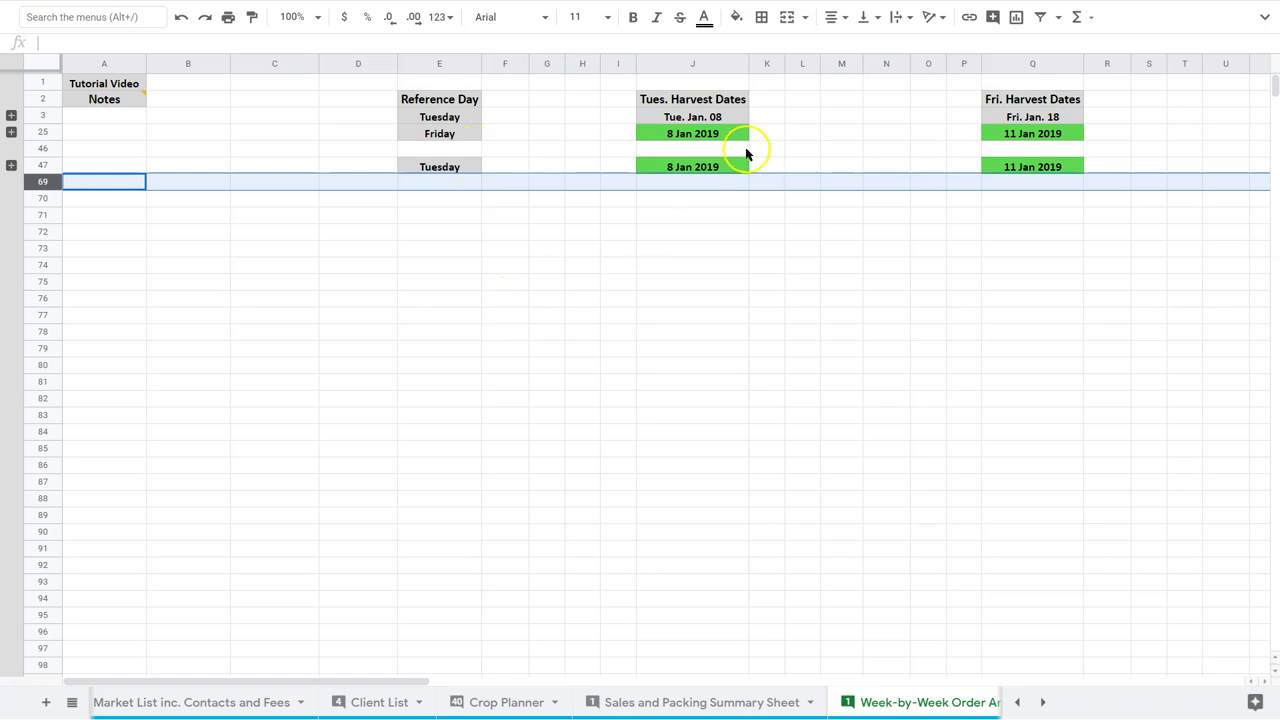
# Step: Delete the empty spacer row 46 on the archive tab
pyautogui.rightClick(43, 149)
pyautogui.click(107, 341)
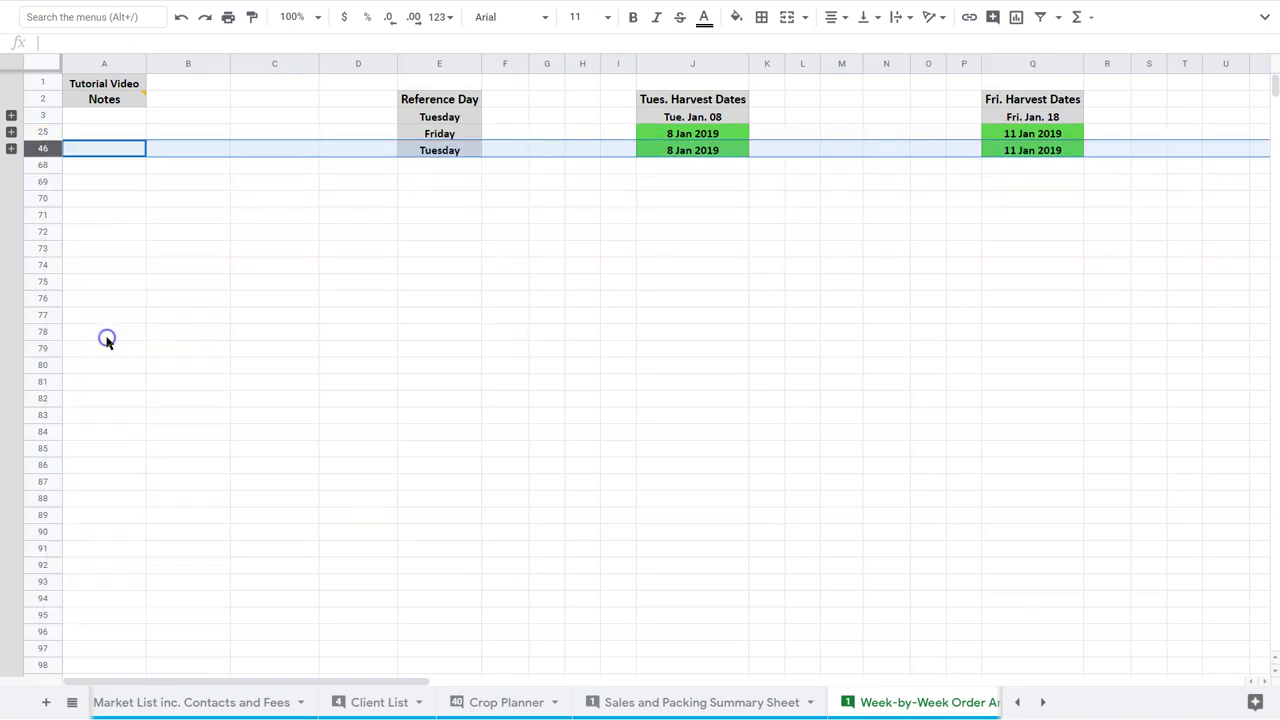
pyautogui.click(440, 248)
# Step: Expand and re-collapse the Tuesday and Friday row groups to confirm they still work
pyautogui.click(11, 149)
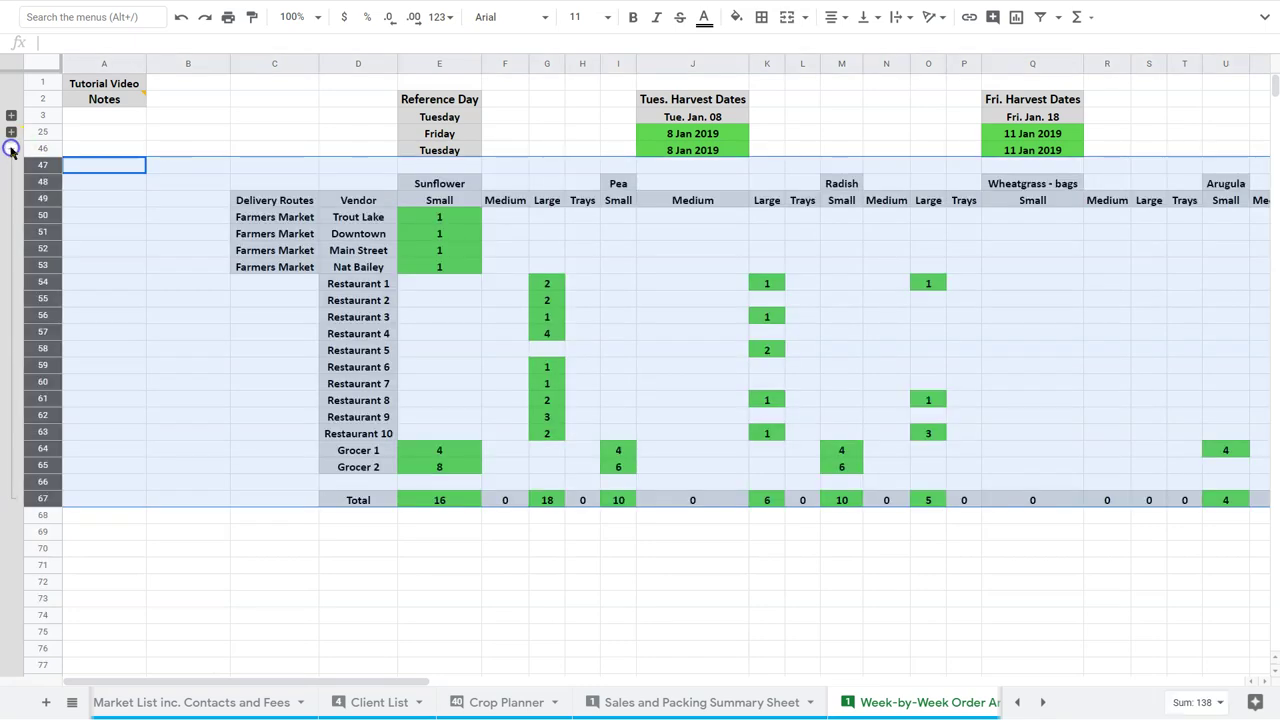
pyautogui.click(11, 133)
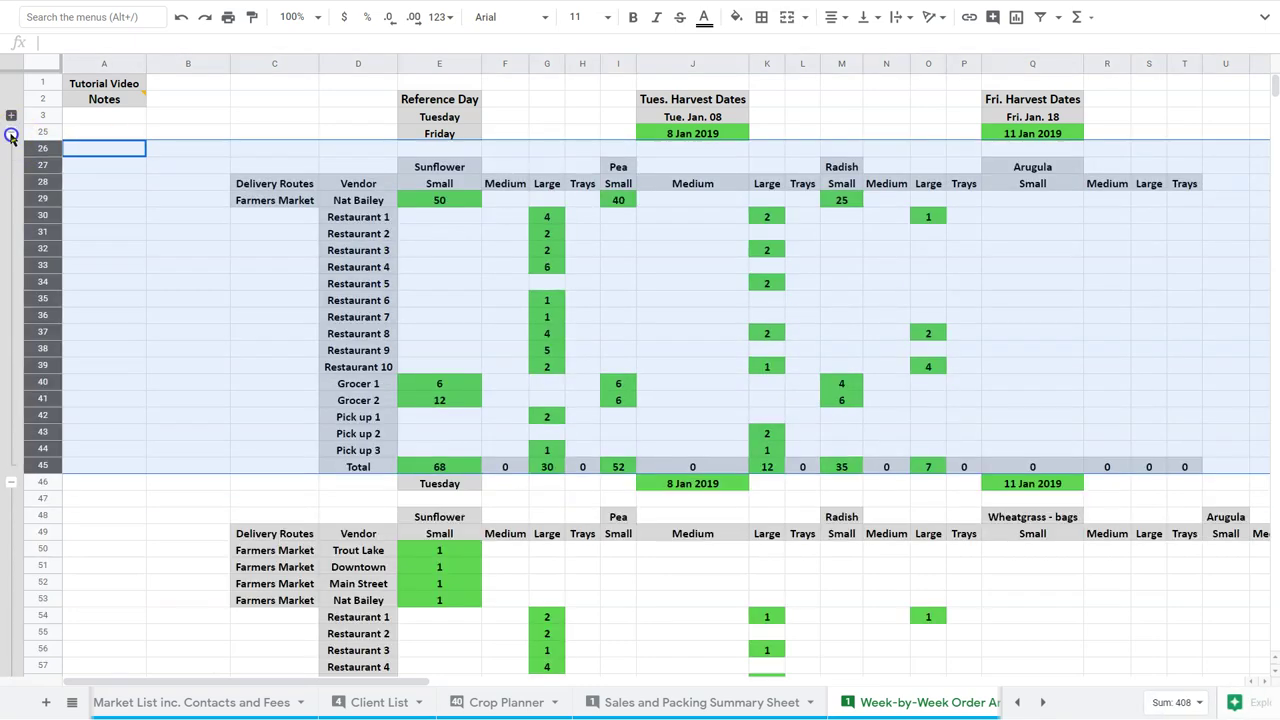
pyautogui.click(11, 133)
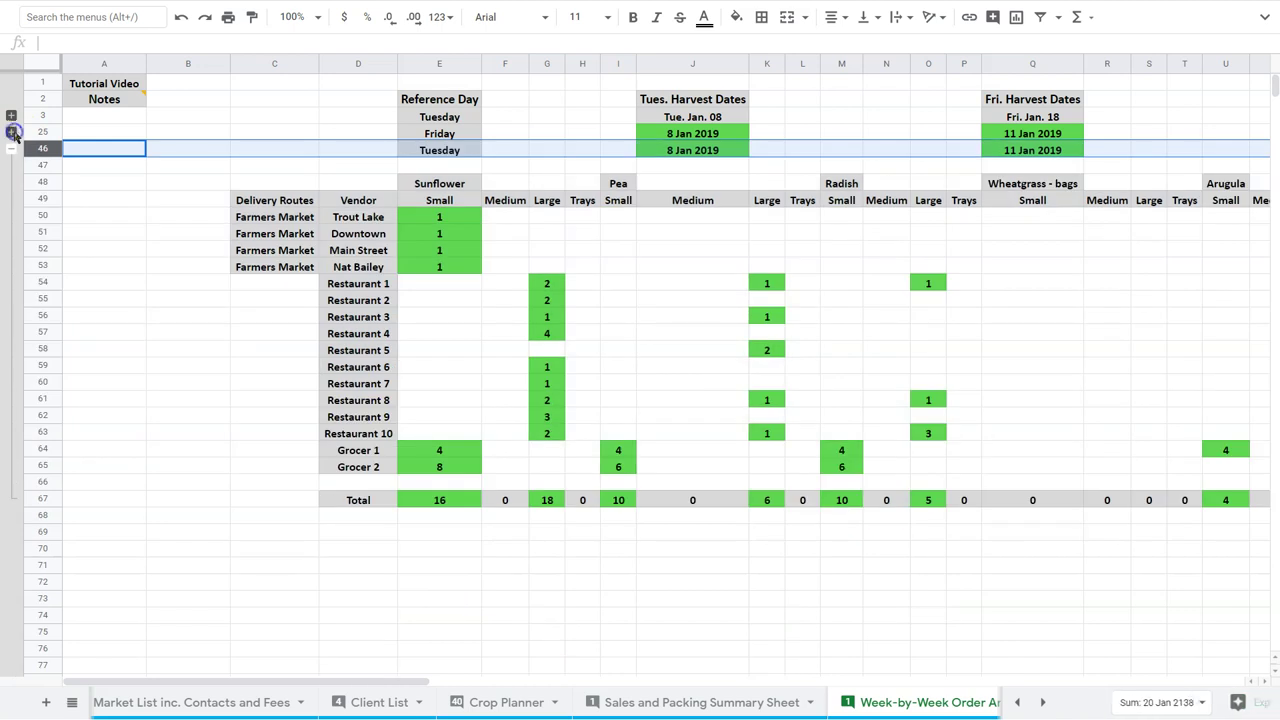
pyautogui.click(11, 148)
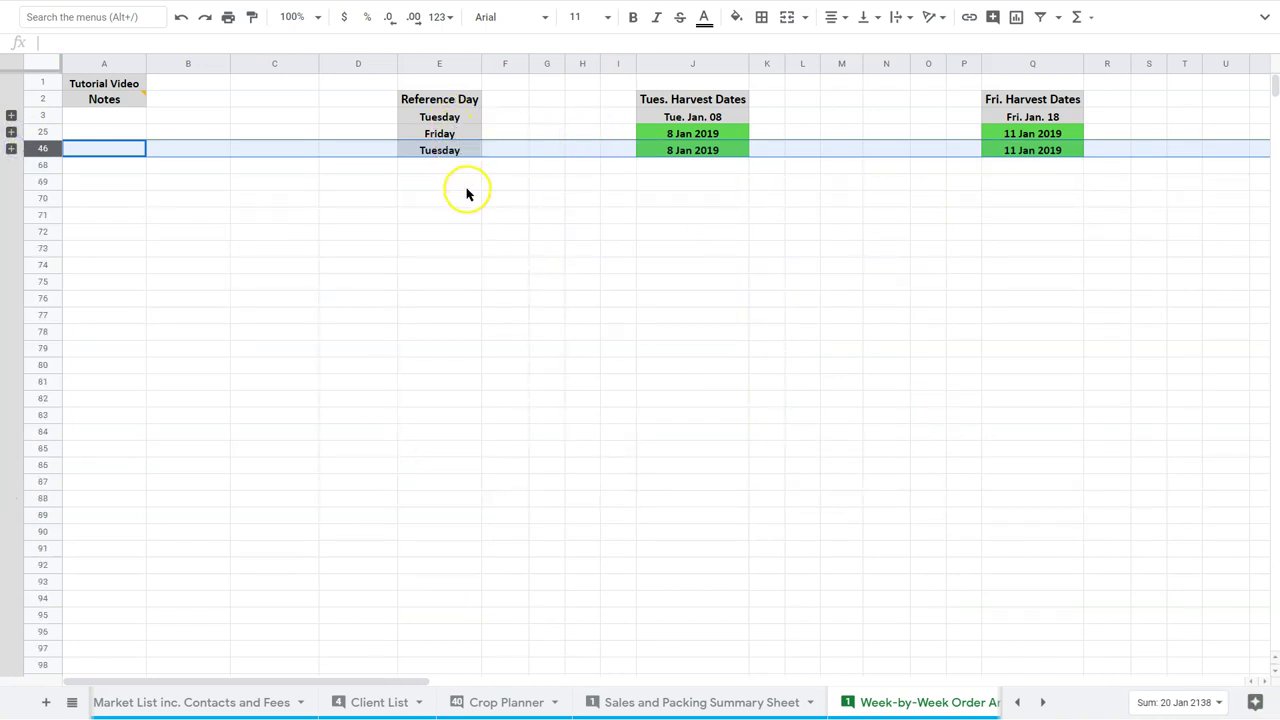
# Step: Verify the Tue. Jan. 08 header, the 11 Jan 2019 and 8 Jan 2019 dates, and Friday rows 26–45
pyautogui.click(685, 118)
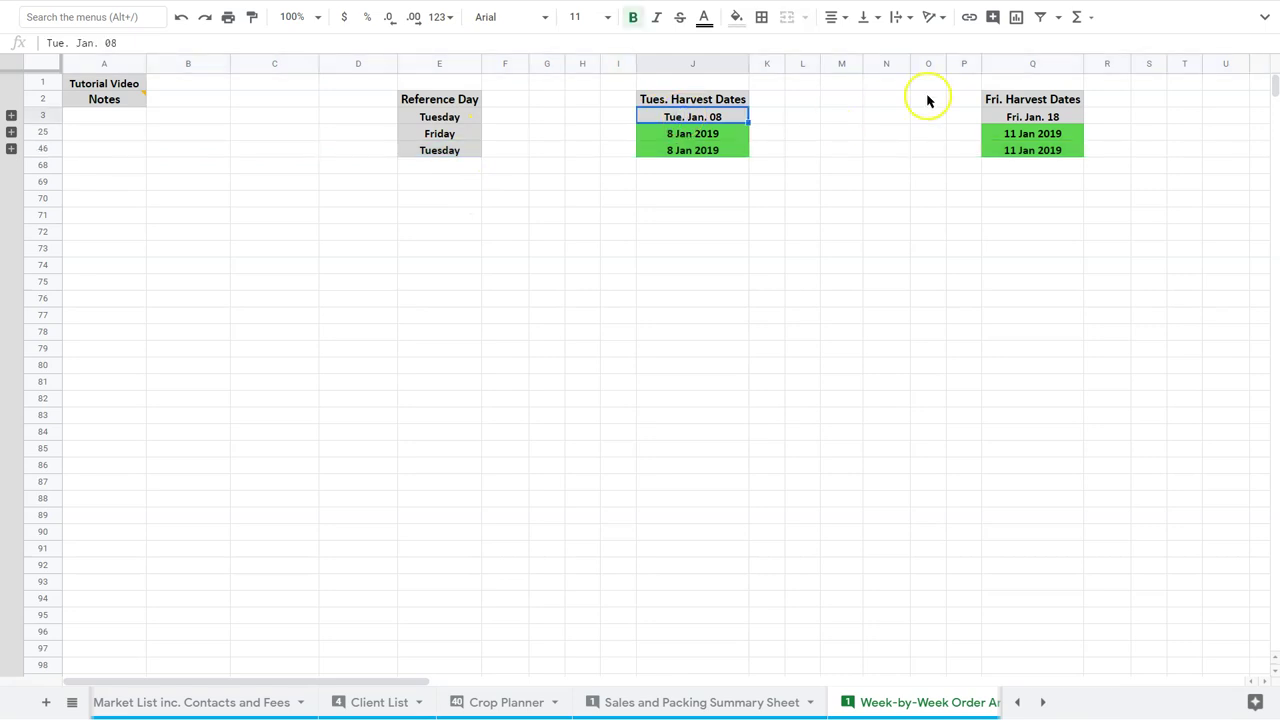
pyautogui.click(1008, 133)
pyautogui.click(712, 153)
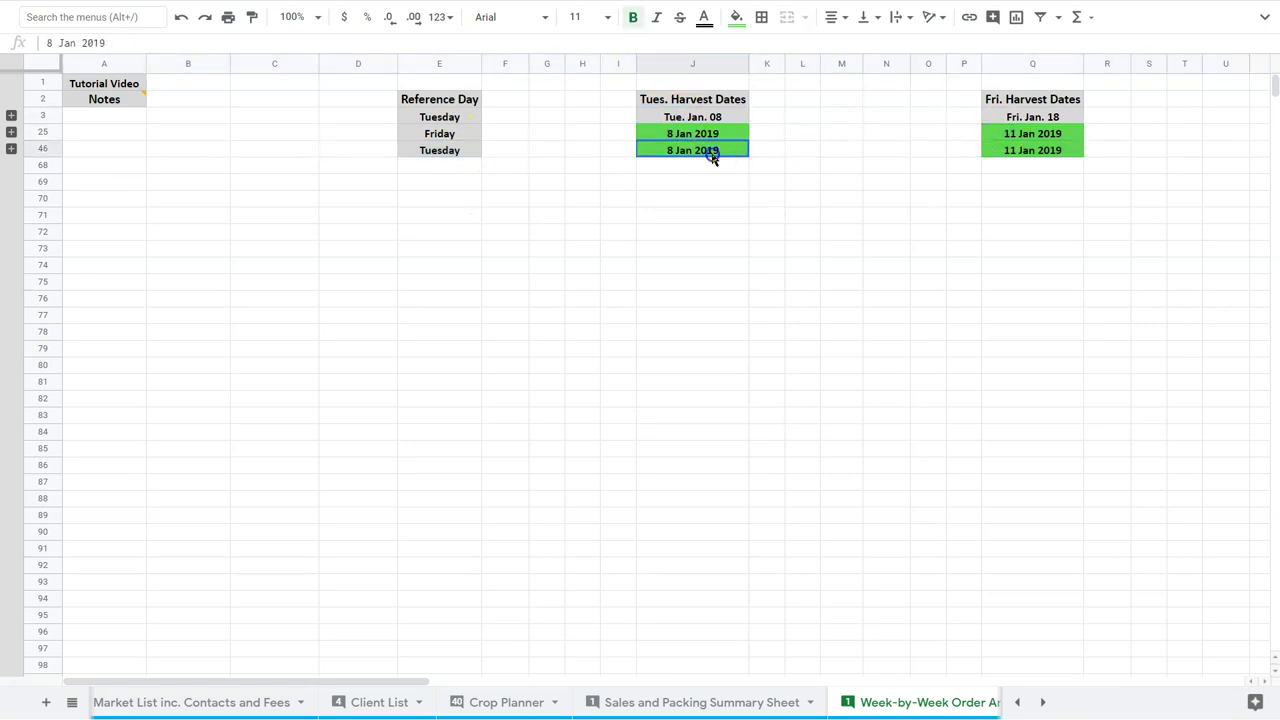
pyautogui.click(12, 132)
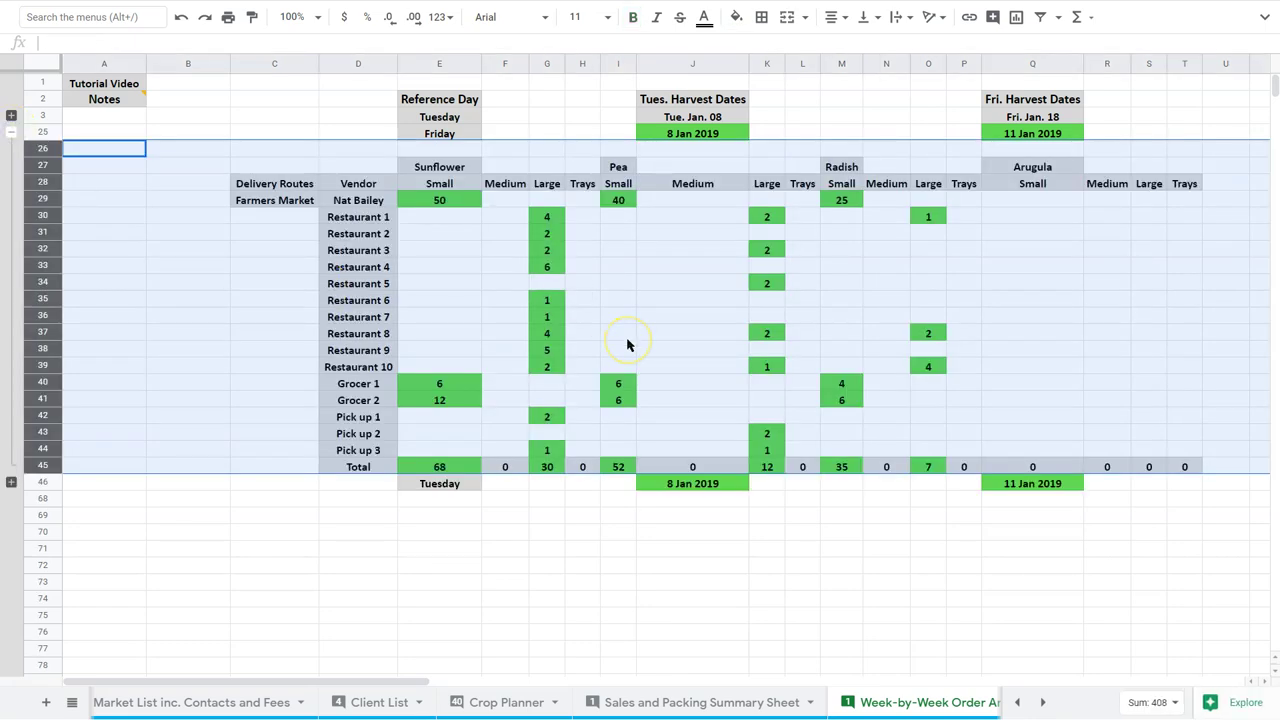
pyautogui.scroll(-1, 627, 344)
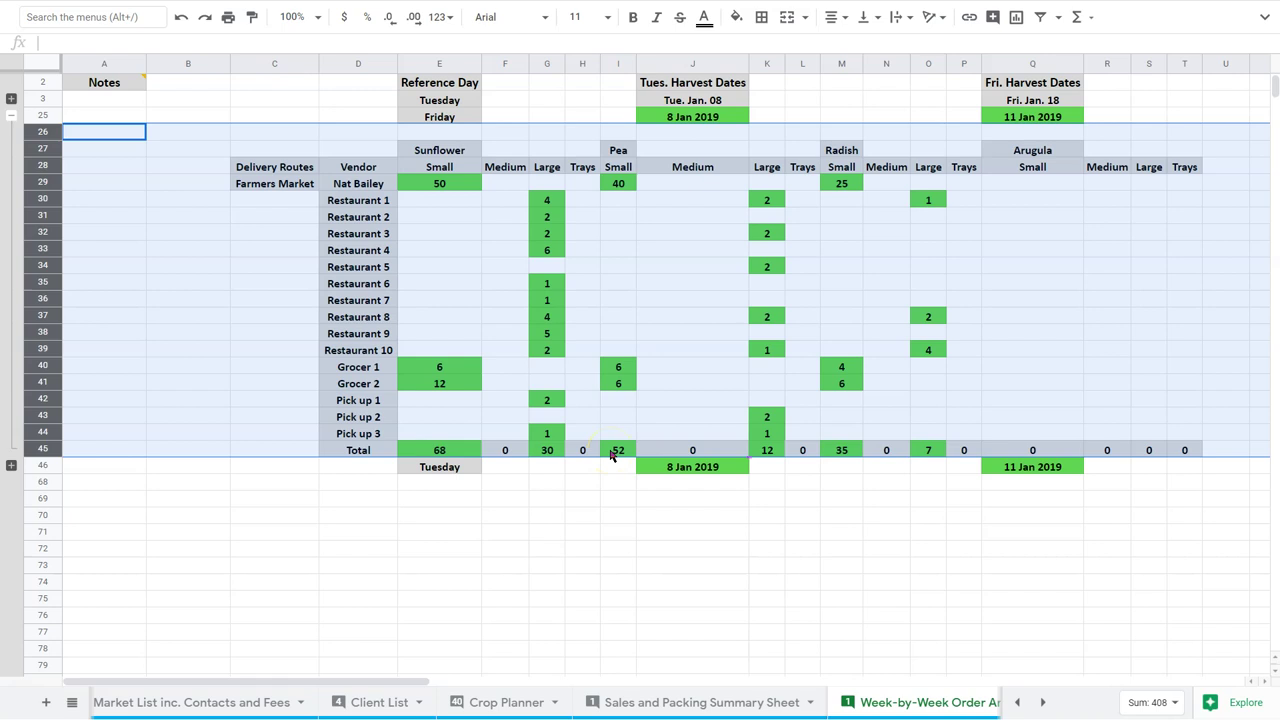
pyautogui.click(9, 170)
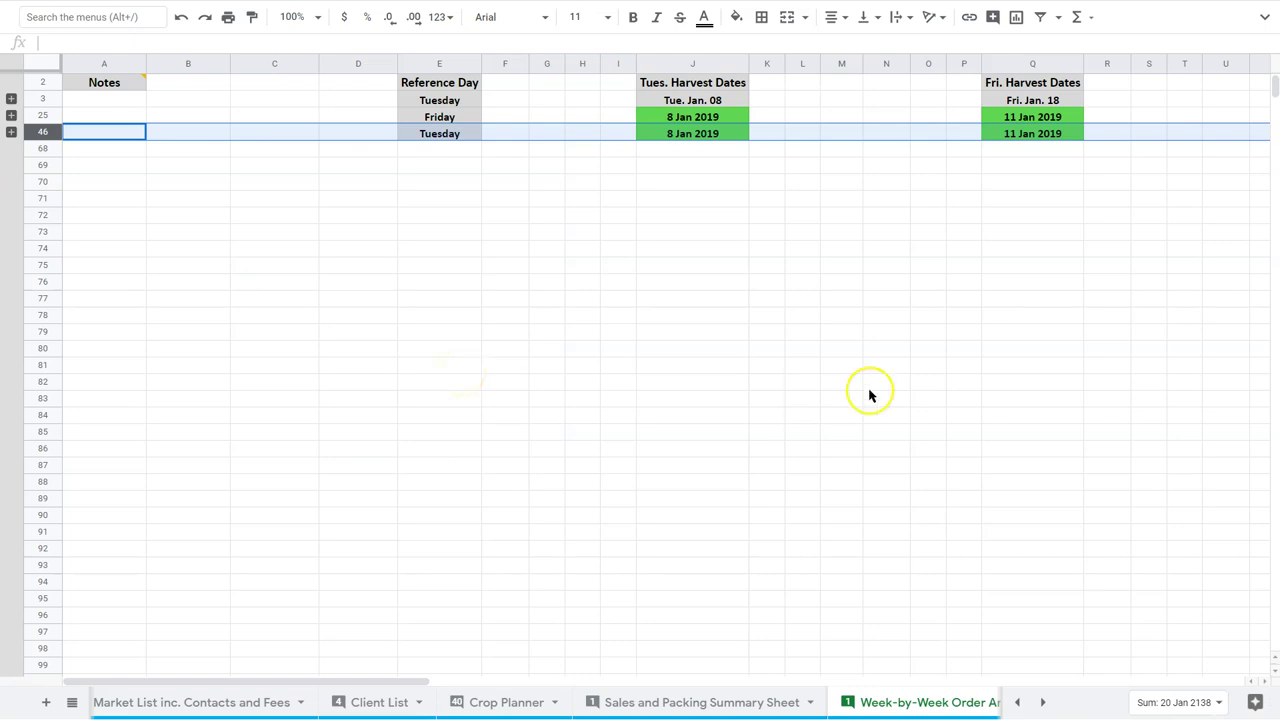
# Step: Run the summary script on the Sales and Packing Summary Sheet, check the archive, then return
pyautogui.click(738, 703)
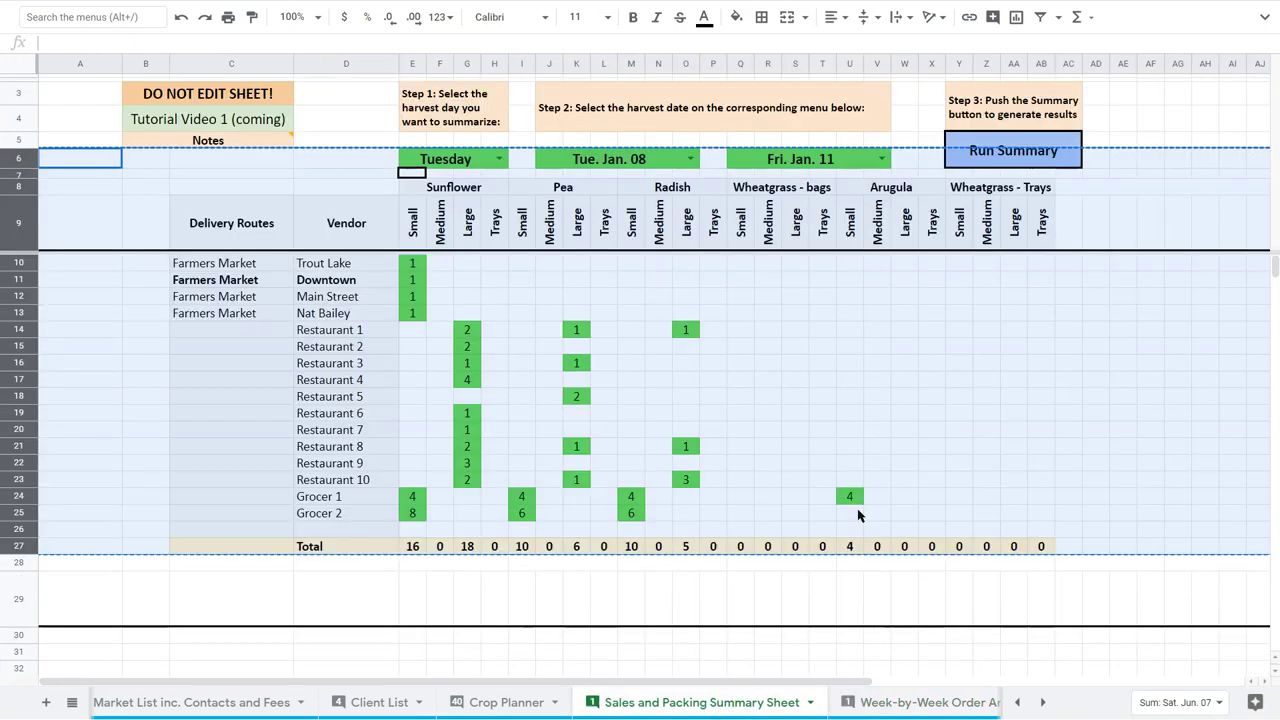
pyautogui.click(1095, 279)
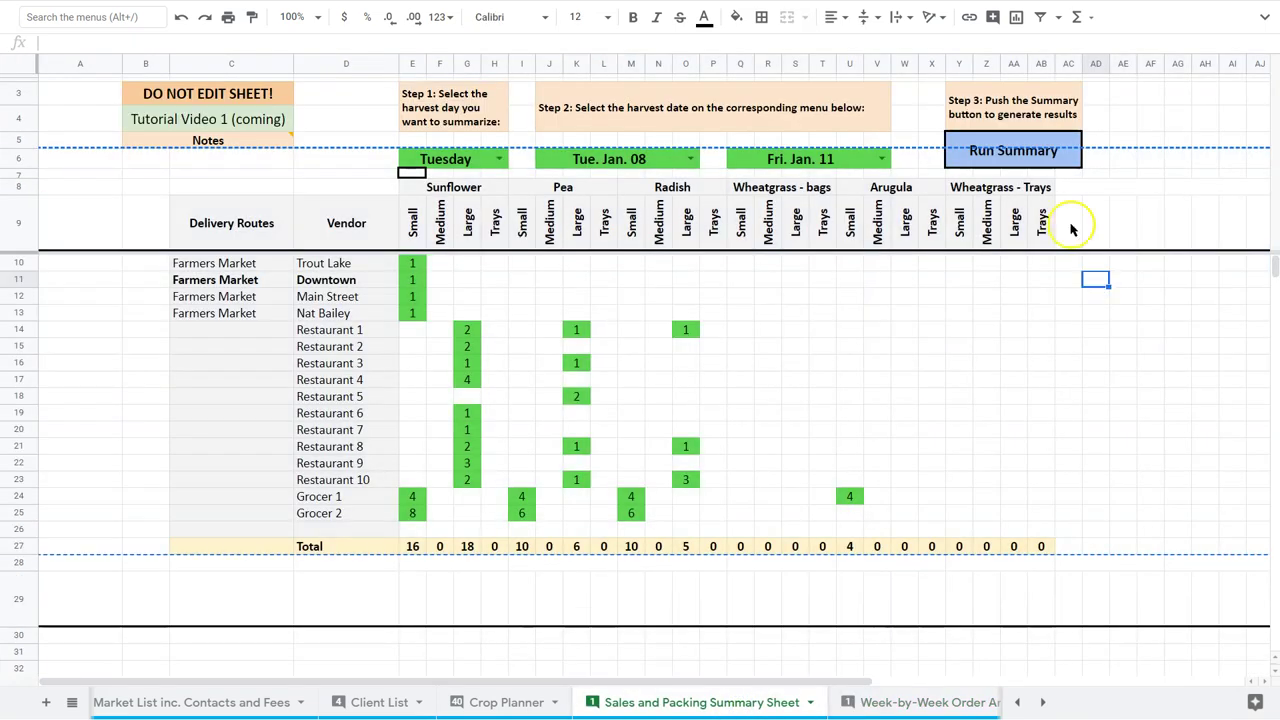
pyautogui.click(1122, 120)
pyautogui.click(1010, 146)
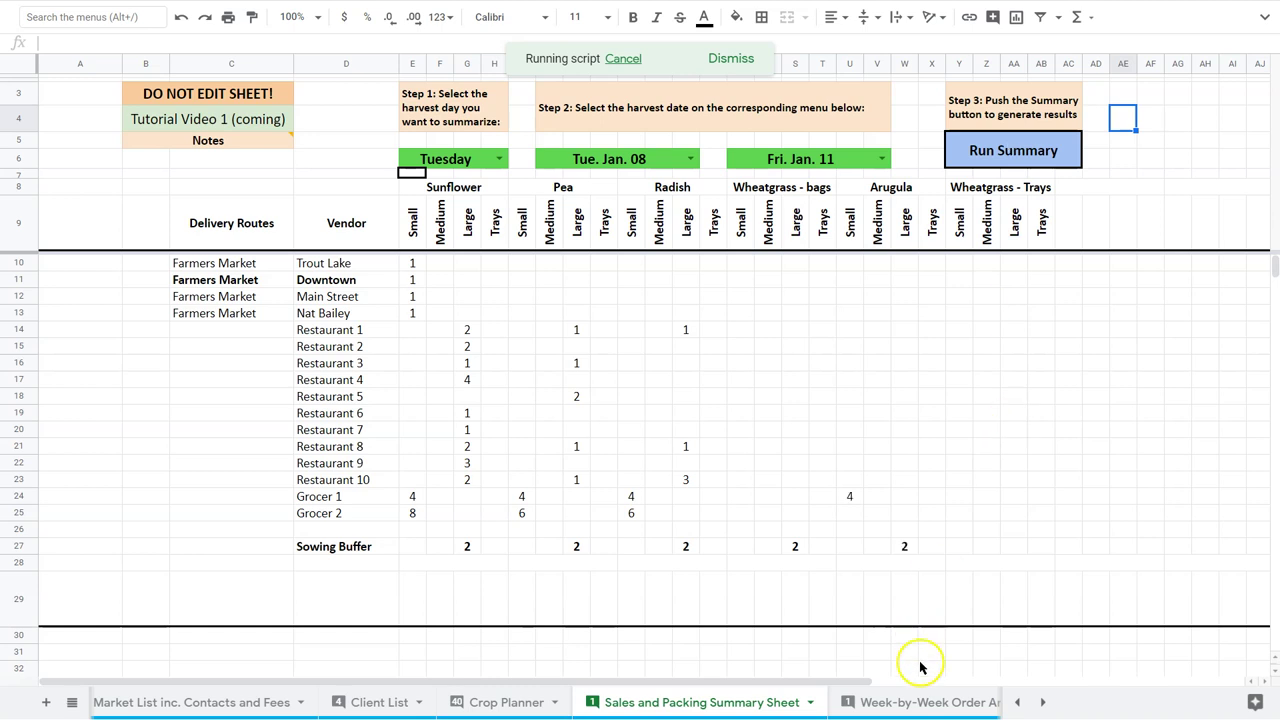
pyautogui.click(924, 702)
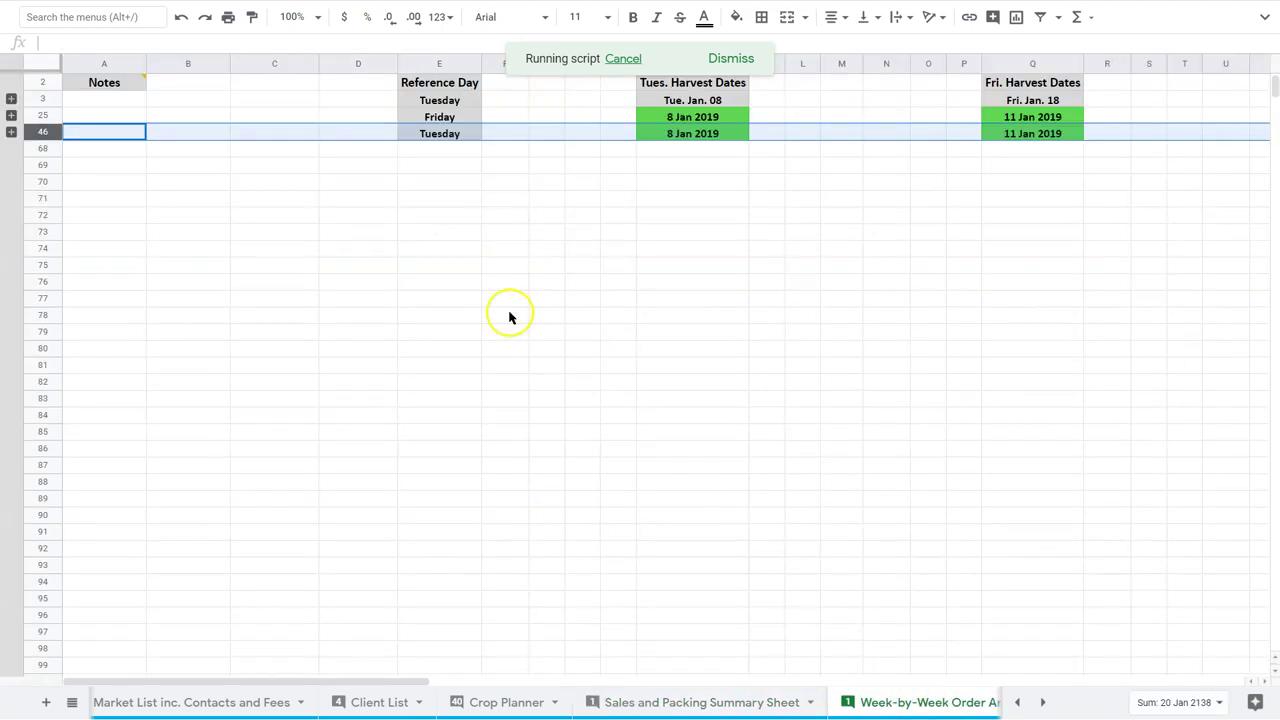
pyautogui.click(700, 702)
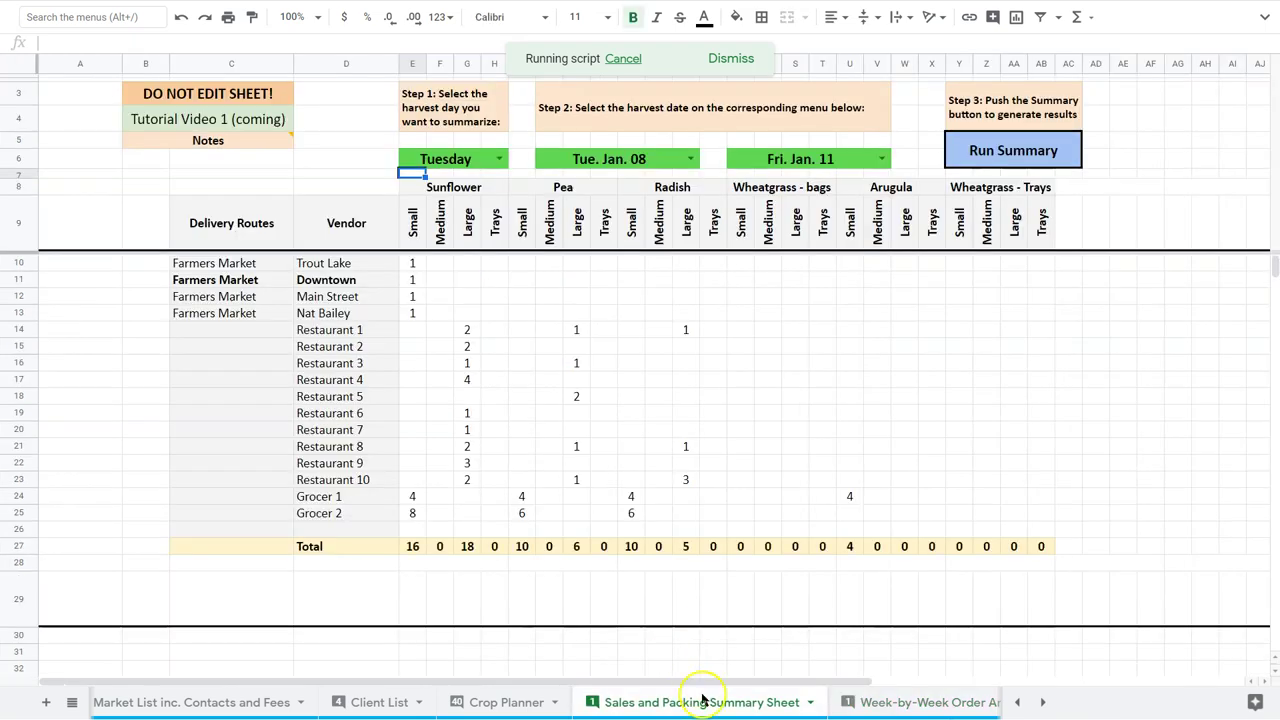